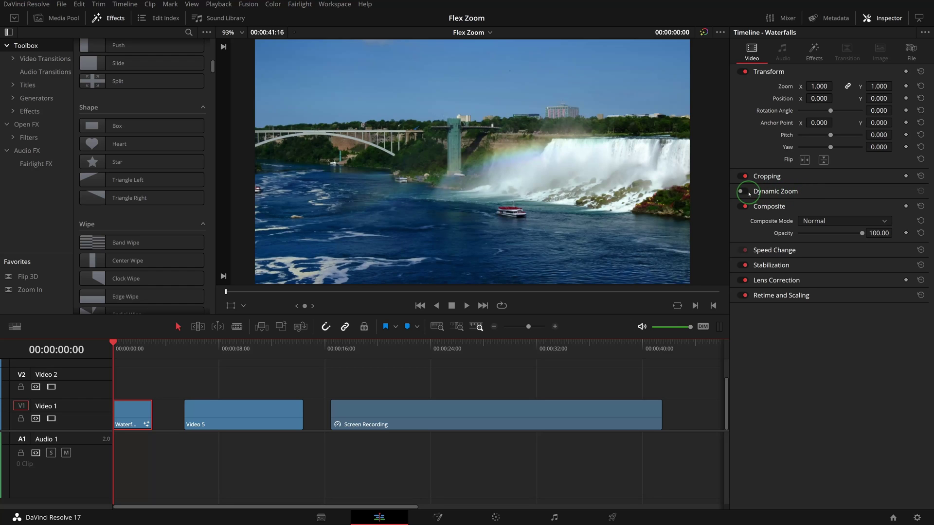
Step: Enable Dynamic Zoom on the Waterfalls clip and play the clip from its start to preview the zoom
left_click(745, 192)
left_click(780, 192)
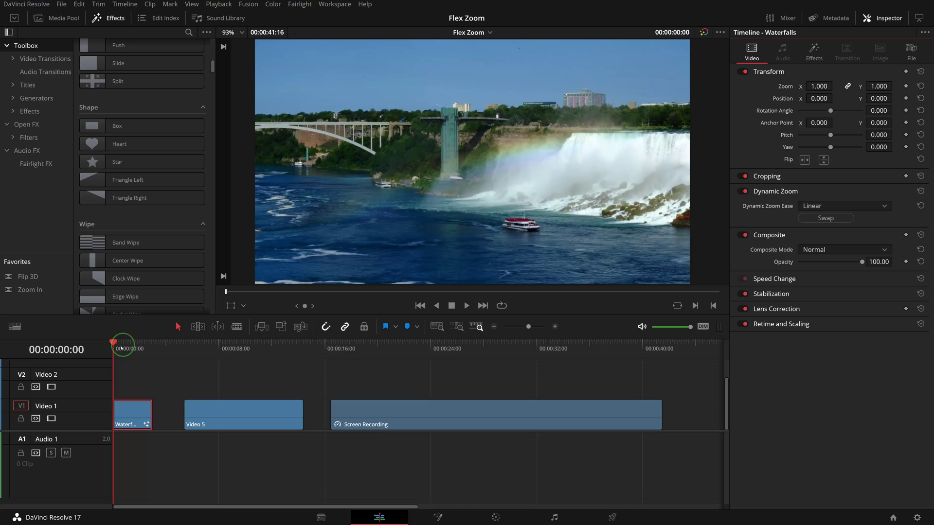
key("space")
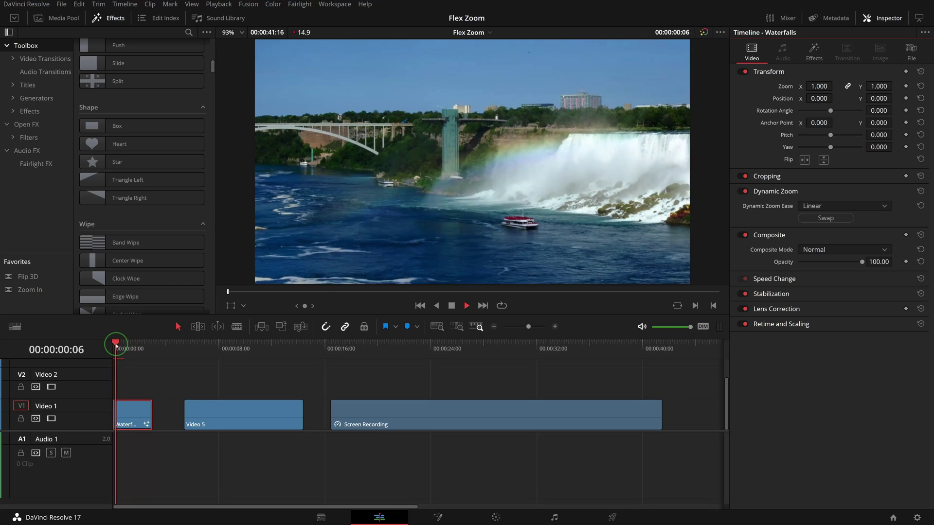
left_click(117, 346)
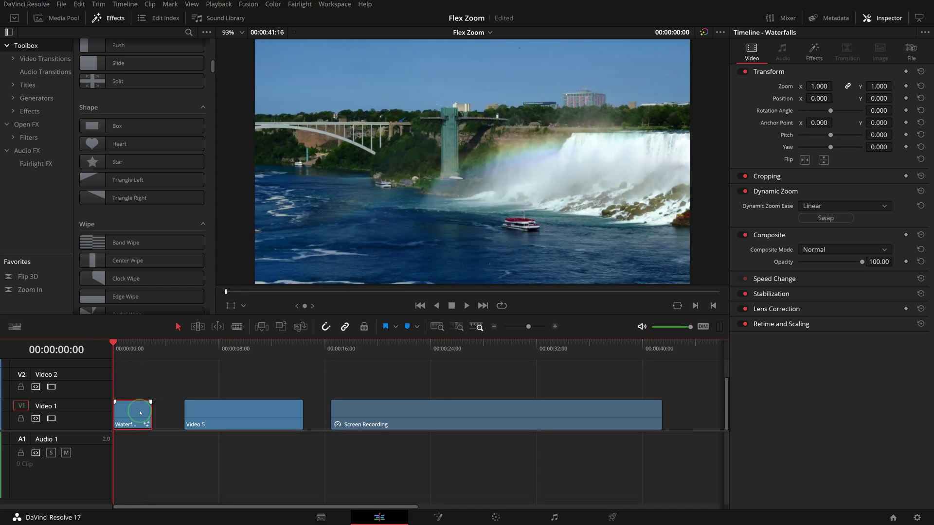
Step: Try the Ease In and Ease Out options for the Waterfalls clip's Dynamic Zoom Ease
left_click(827, 207)
left_click(822, 216)
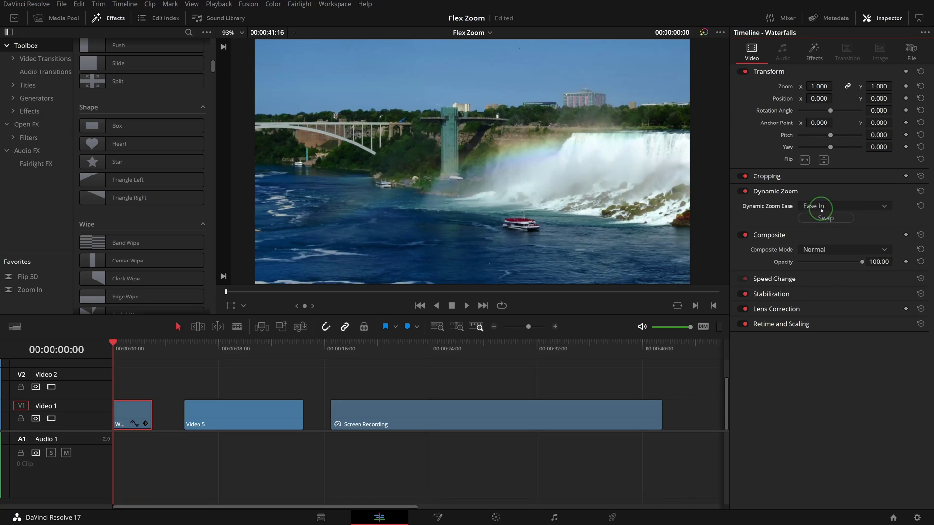
left_click(821, 210)
left_click(816, 238)
Step: Apply the My Flex Zoom effect to the Waterfalls clip on Video 1
left_click(30, 111)
left_click(114, 189)
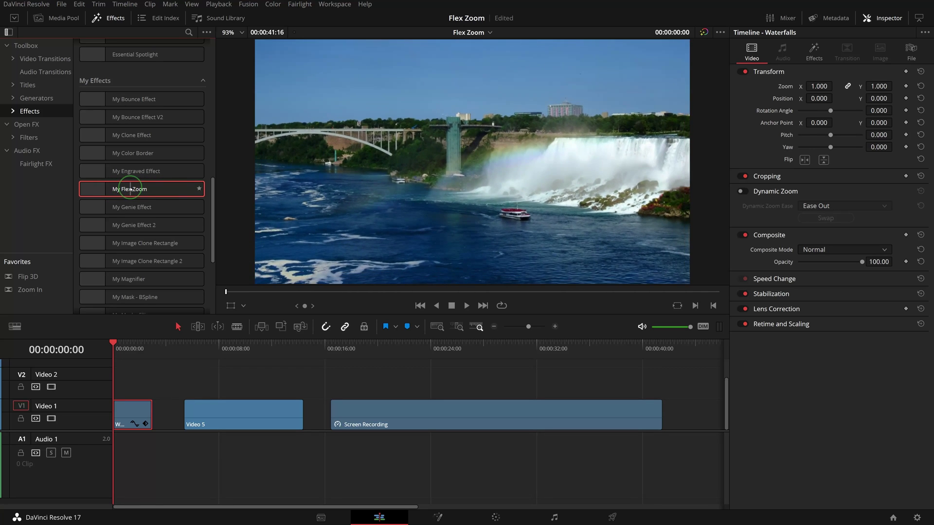
left_click_drag(95, 187, 121, 338)
left_click_drag(129, 417, 129, 404)
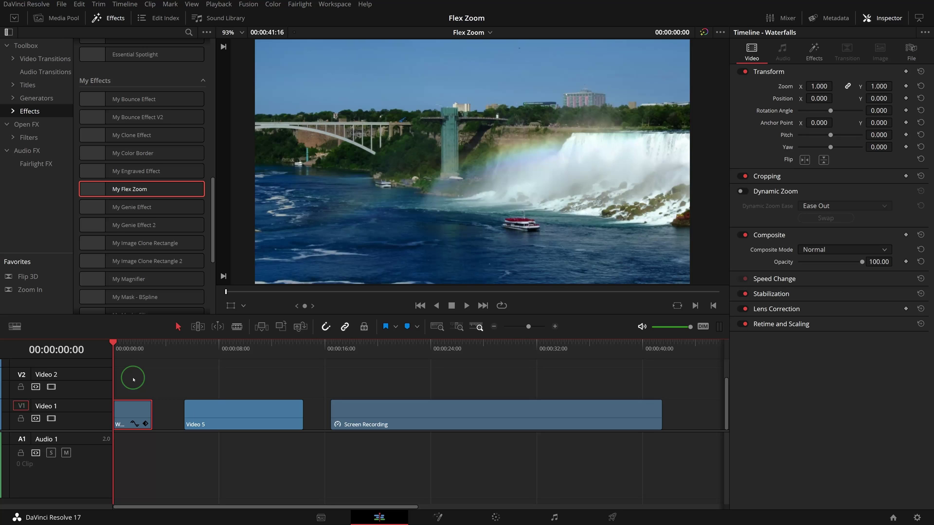
Step: Play the Waterfalls clip from its start to preview the default My Flex Zoom motion
key("space")
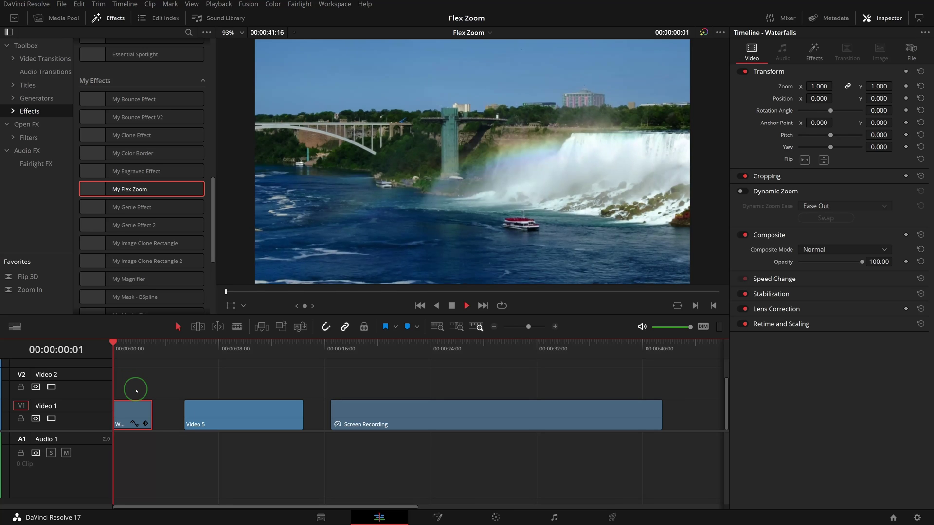
key("space")
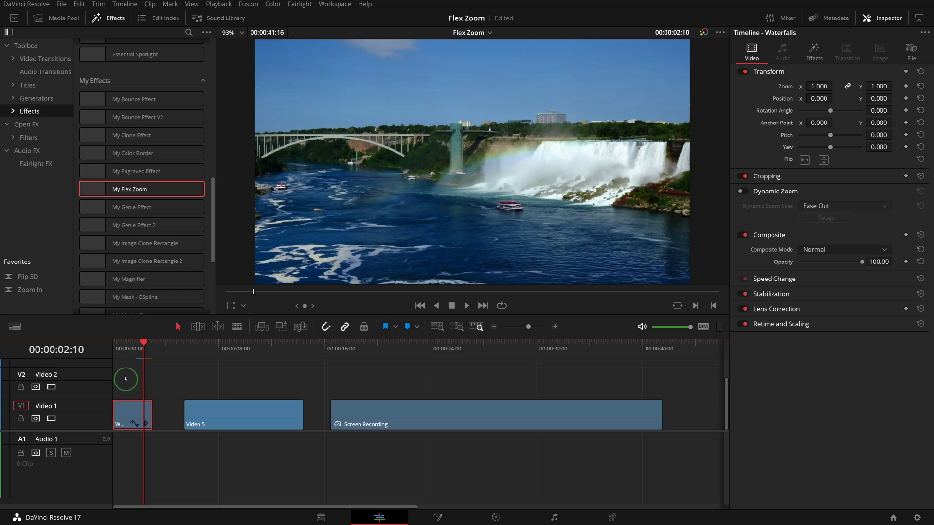
left_click(113, 347)
mouse_move(148, 410)
left_mouse_down()
mouse_move(128, 411)
mouse_move(172, 409)
mouse_move(148, 410)
left_mouse_up()
key("space")
key("space")
key("space")
key("space")
left_click_drag(116, 348, 122, 349)
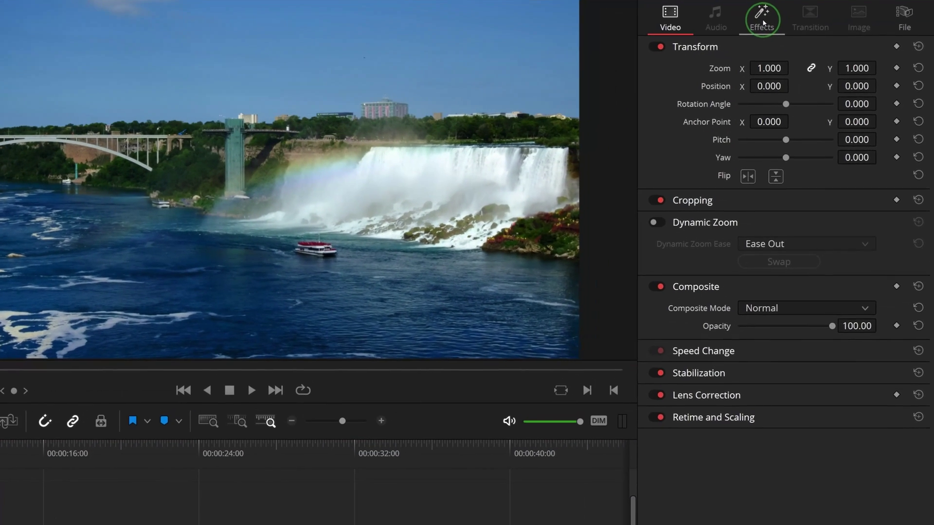
Step: Enable Invert in the My Flex Zoom settings and play the clip to preview the reversed zoom
left_click(813, 51)
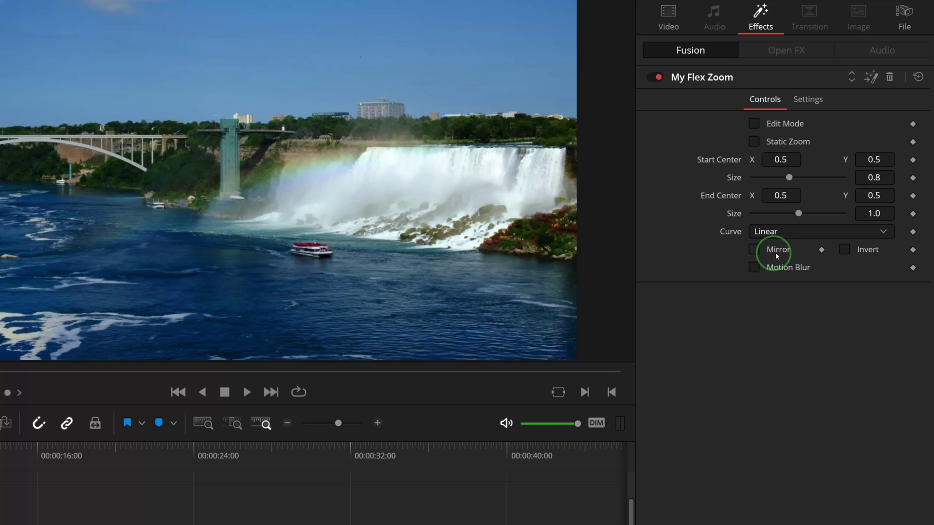
left_click(844, 249)
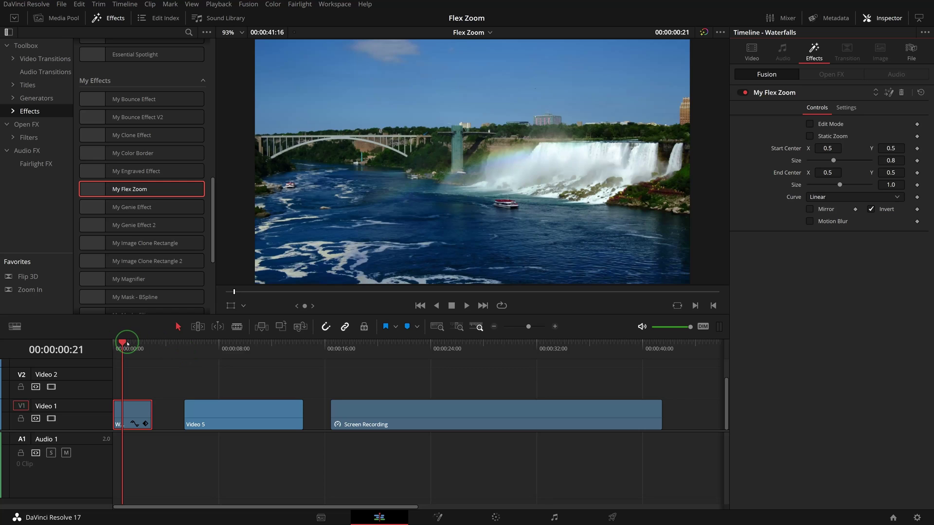
key("space")
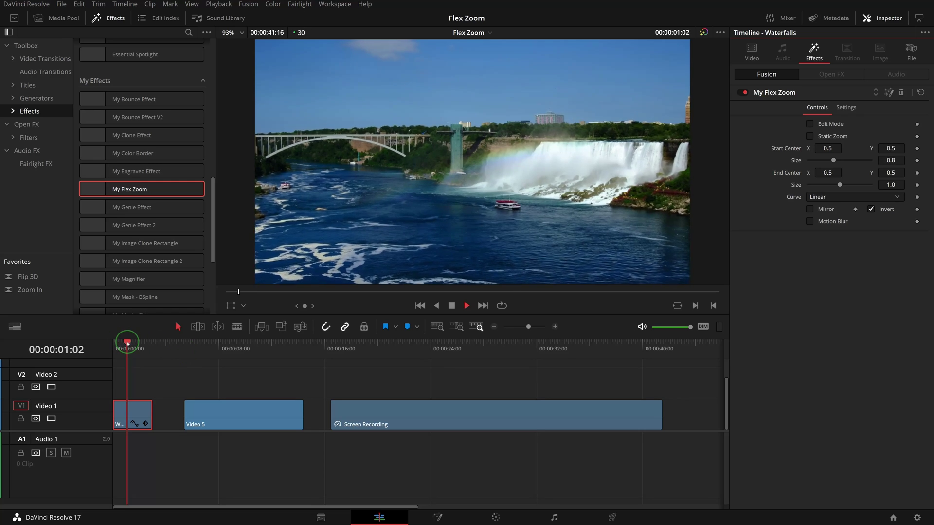
key("space")
left_click(126, 344)
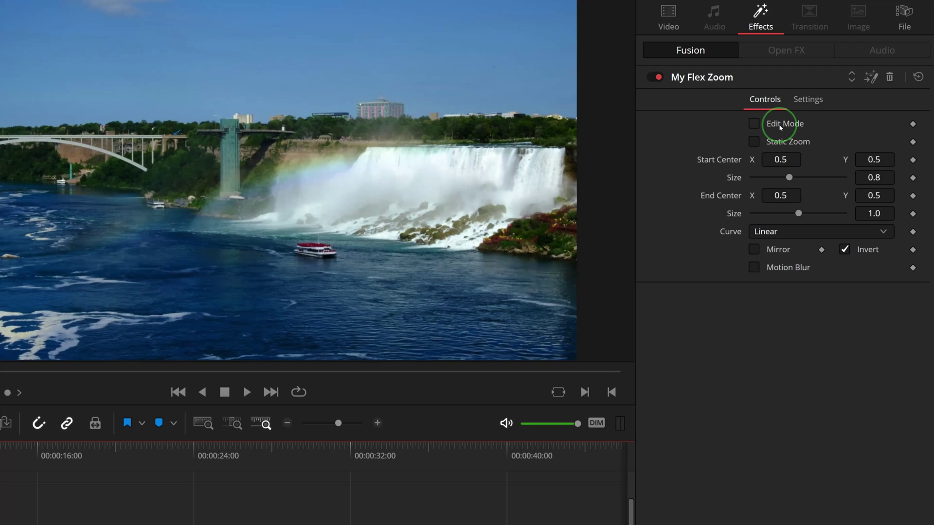
Step: Turn on Edit Mode for My Flex Zoom and show the Fusion Overlay in the viewer
left_click(754, 124)
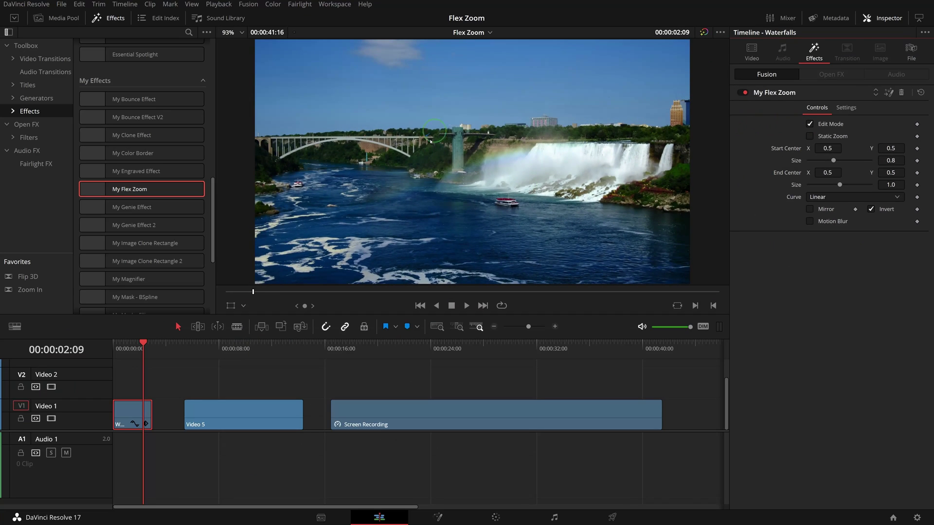
left_click(243, 306)
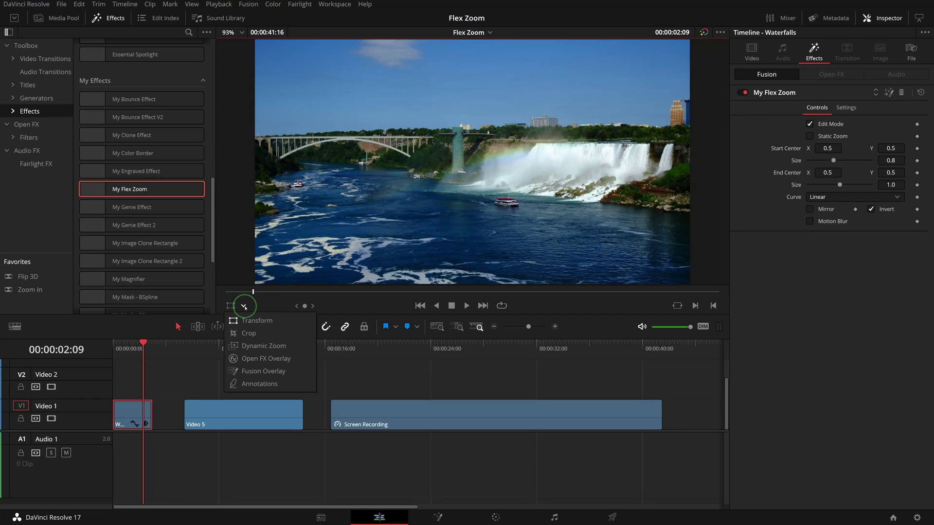
left_click(233, 372)
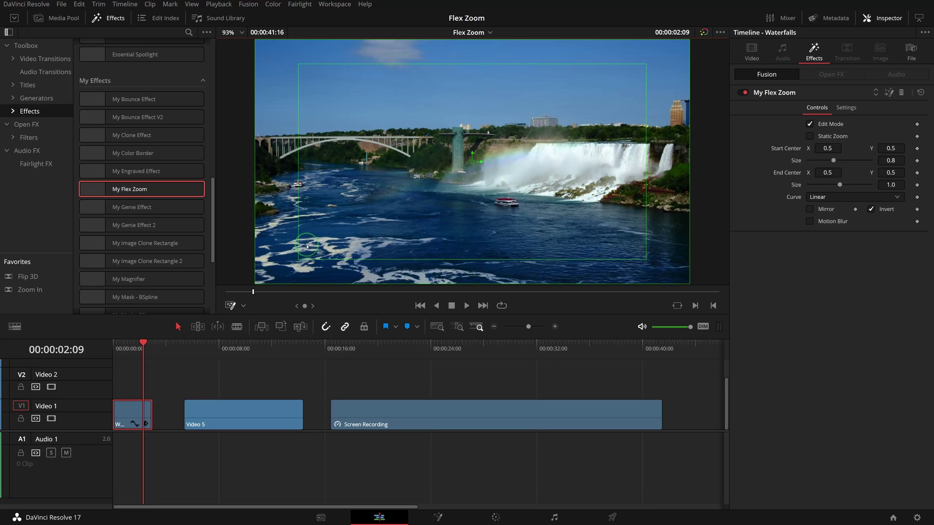
Step: Shrink the start frame to about 0.51 over the waterfall and the end frame to about 0.38 over the bridge
left_click_drag(646, 261, 584, 224)
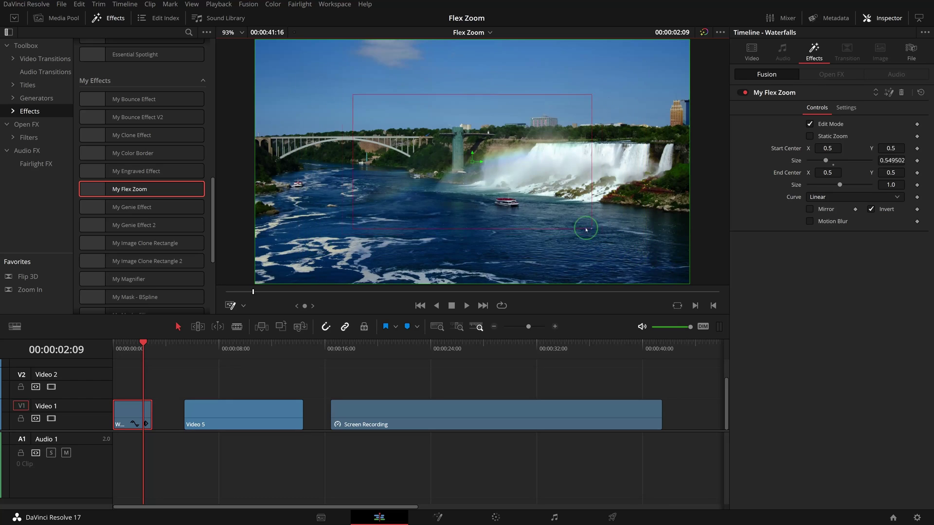
left_click_drag(473, 178, 559, 179)
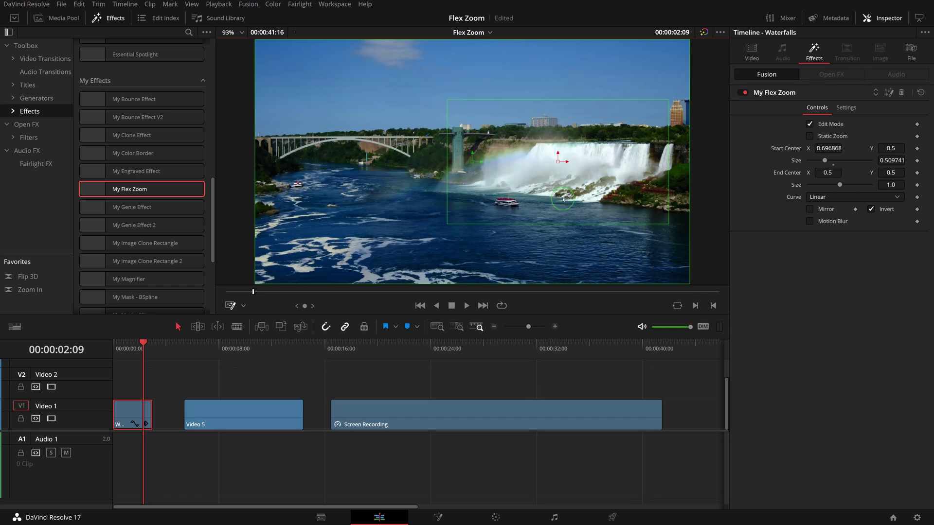
left_click_drag(688, 283, 553, 208)
left_click_drag(472, 158, 343, 161)
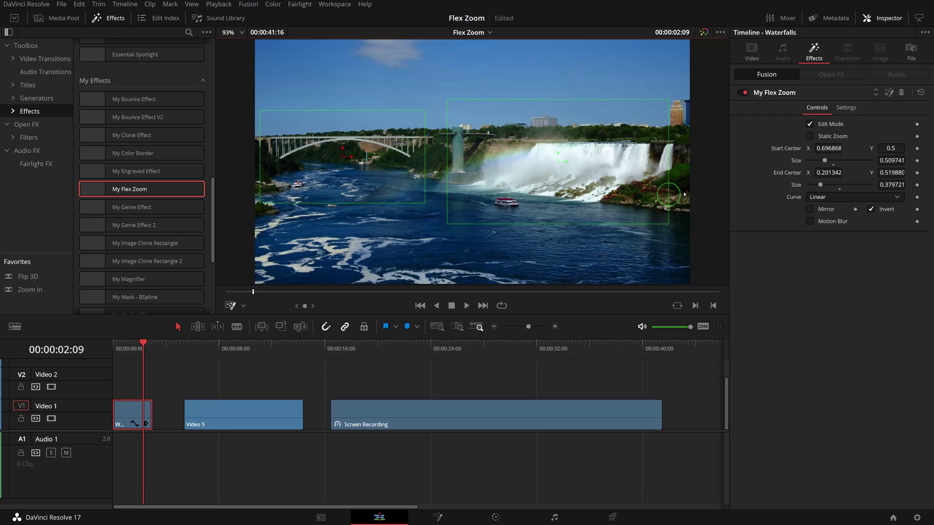
Step: Fine-tune the start frame to center X about 0.72 and size 0.49, and the end frame to center X 0.21 and size 0.35
left_click_drag(835, 149, 881, 161)
left_click_drag(828, 172, 836, 173)
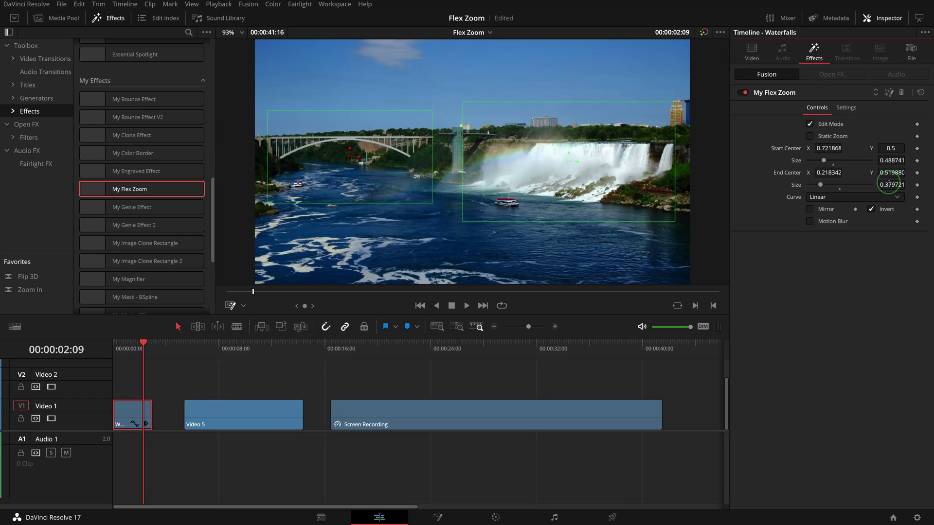
left_click_drag(891, 184, 825, 174)
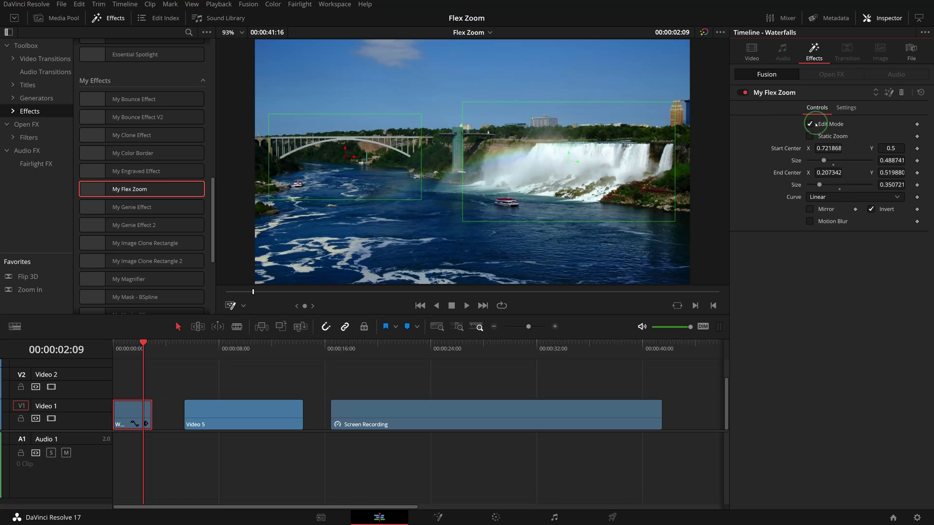
Step: Turn off Edit Mode and play the Waterfalls clip from its start to preview the move between the two frames
left_click(809, 125)
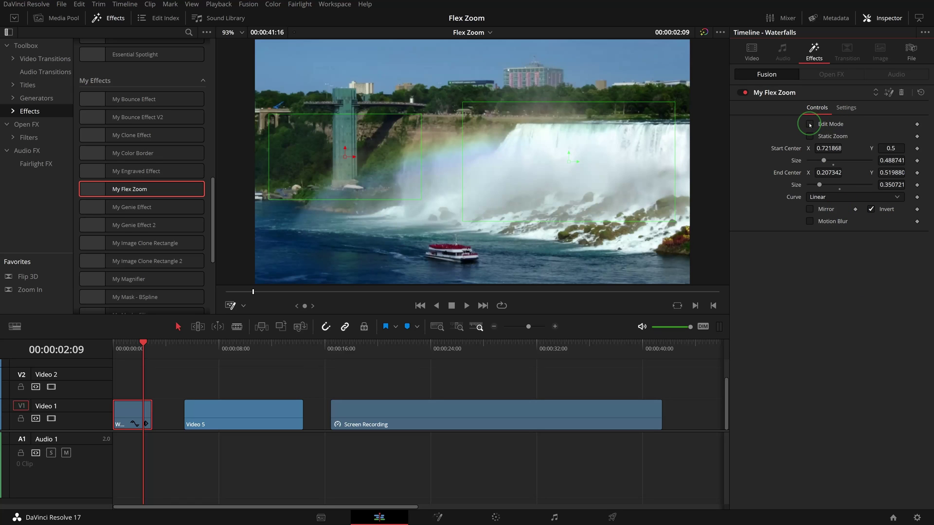
left_click(115, 343)
key("space")
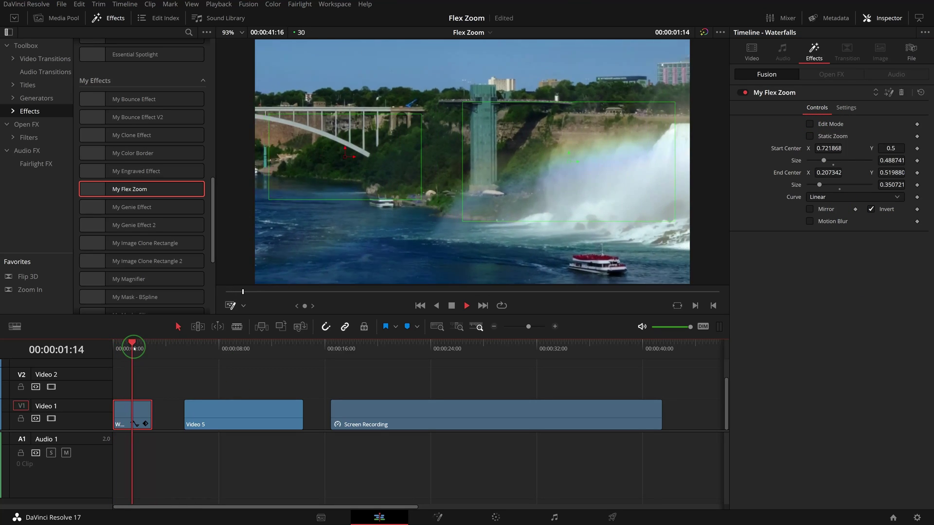
left_click(117, 344)
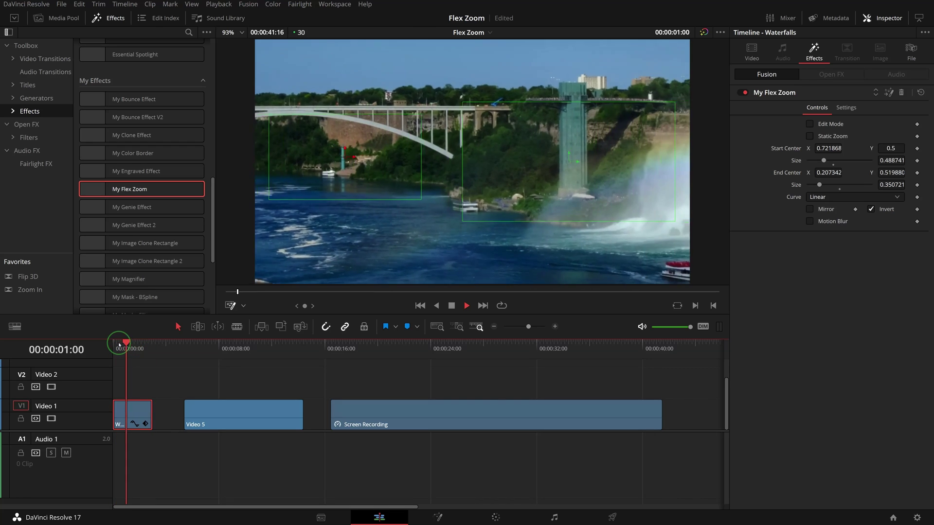
left_click(118, 344)
key("space")
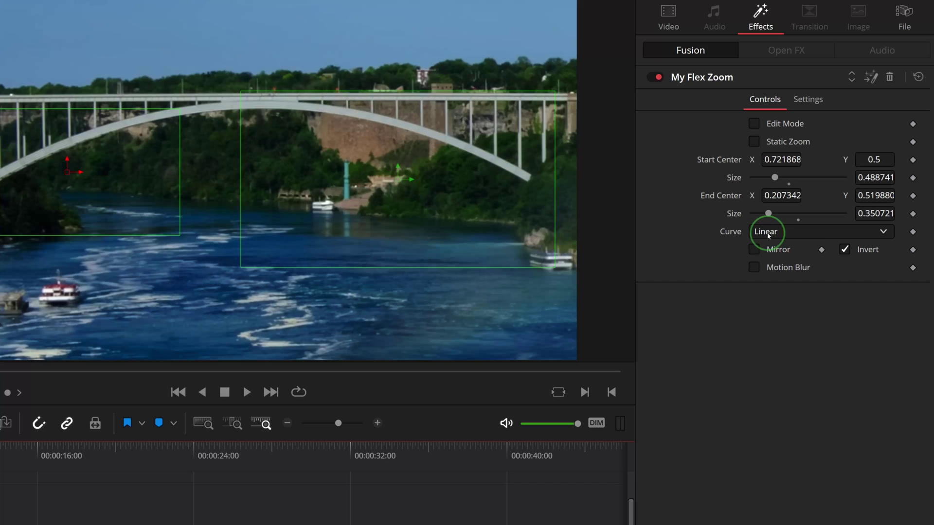
Step: Set the My Flex Zoom curve to Easing with Bounce as the out easing, and play the clip to preview it
left_click(830, 232)
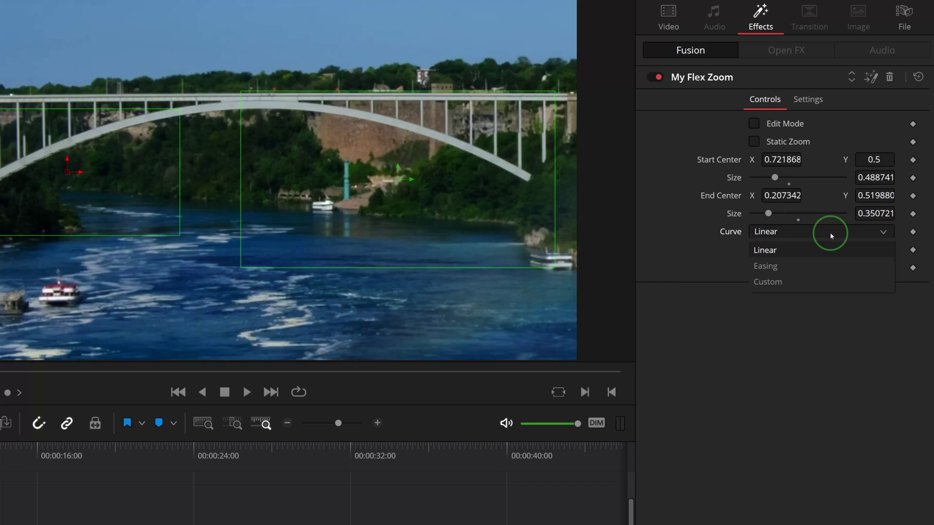
left_click(781, 270)
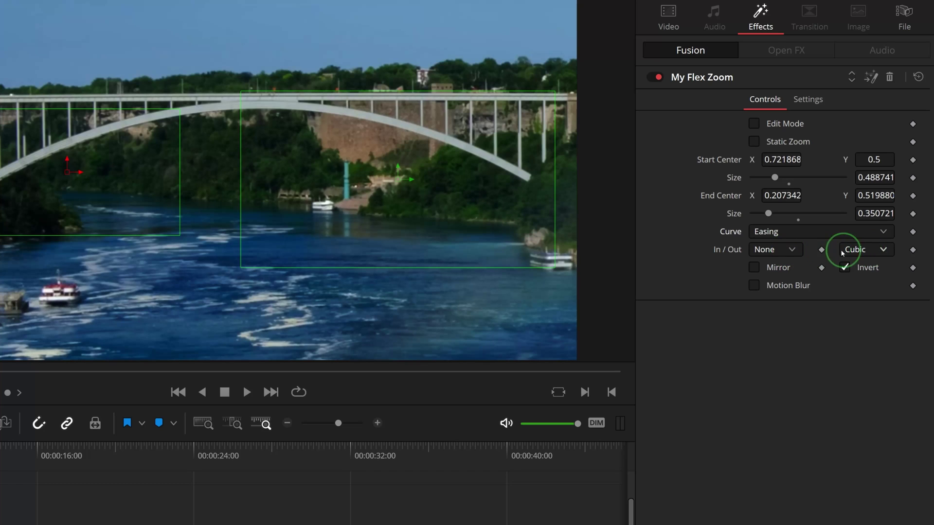
left_click(791, 250)
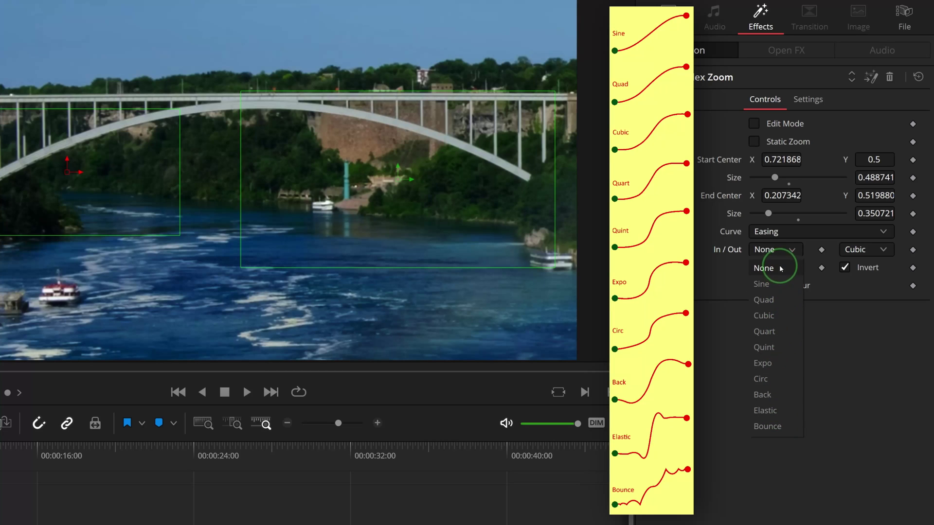
left_click(878, 252)
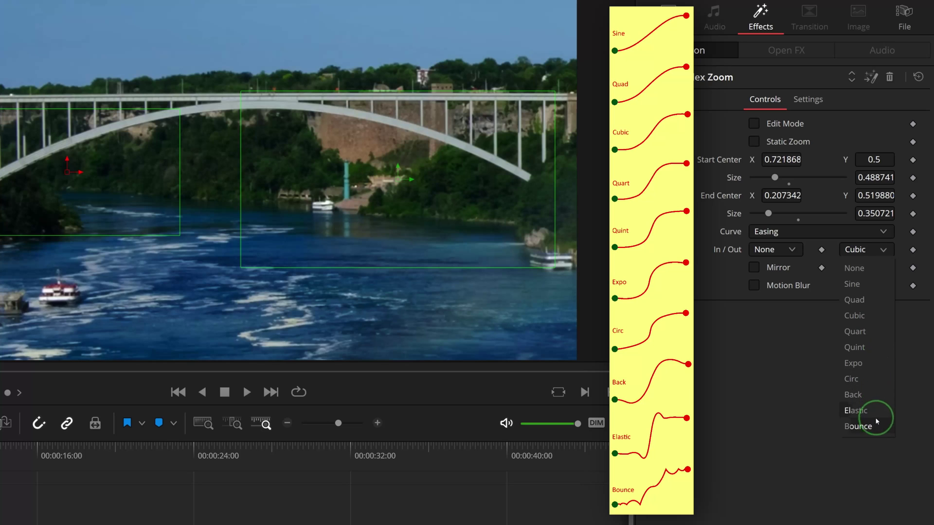
key("Escape")
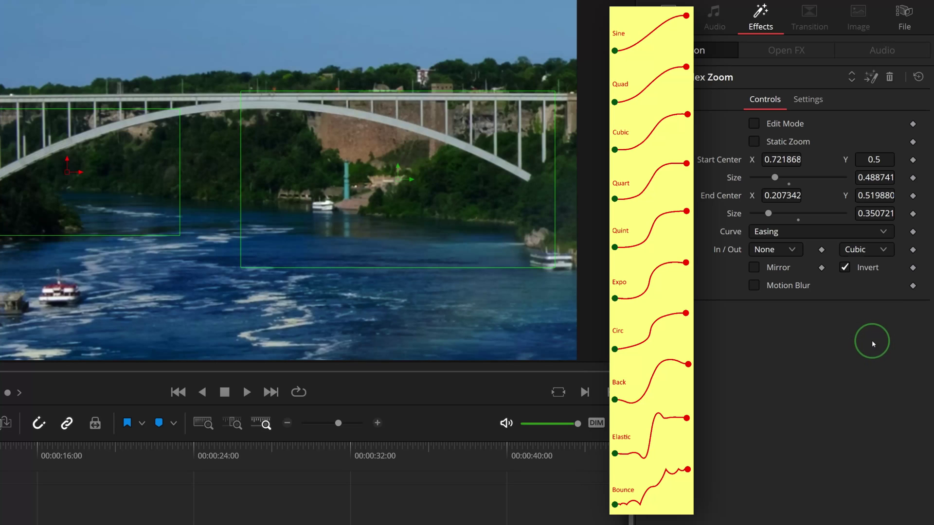
left_click(877, 250)
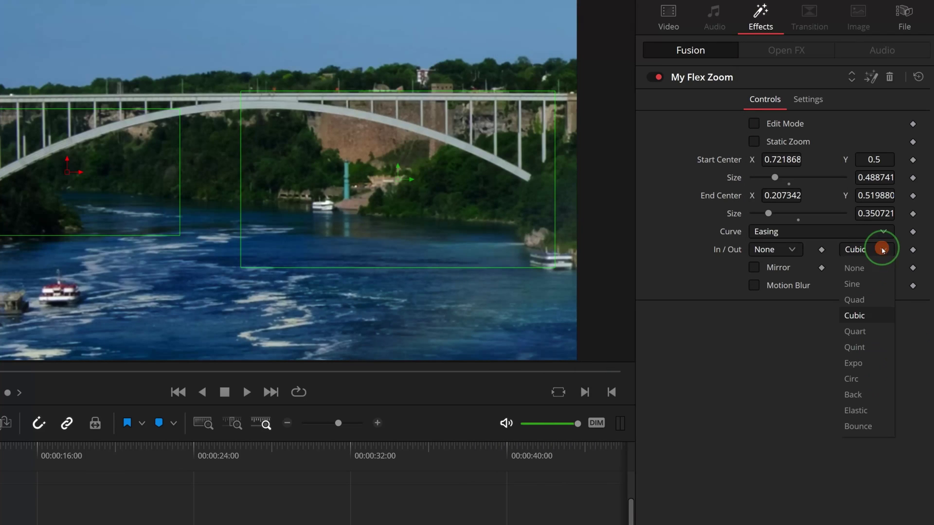
left_click(863, 426)
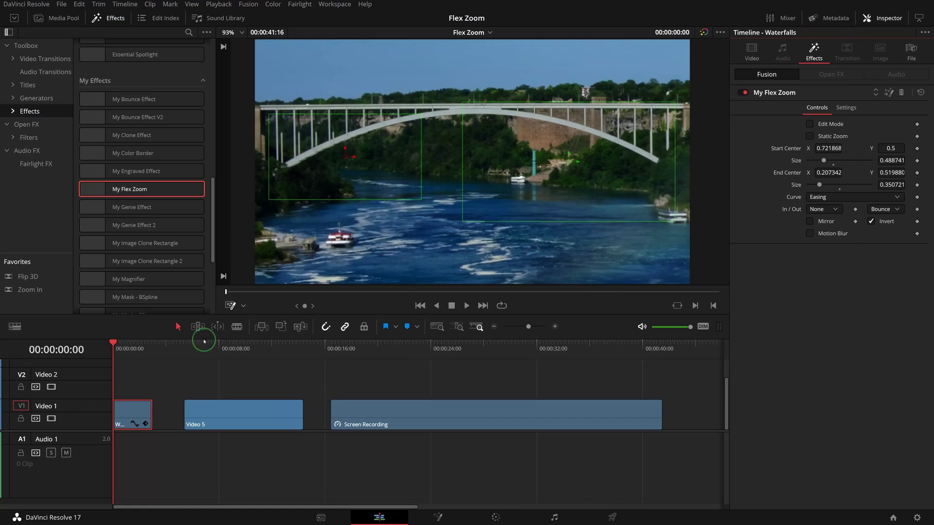
key("space")
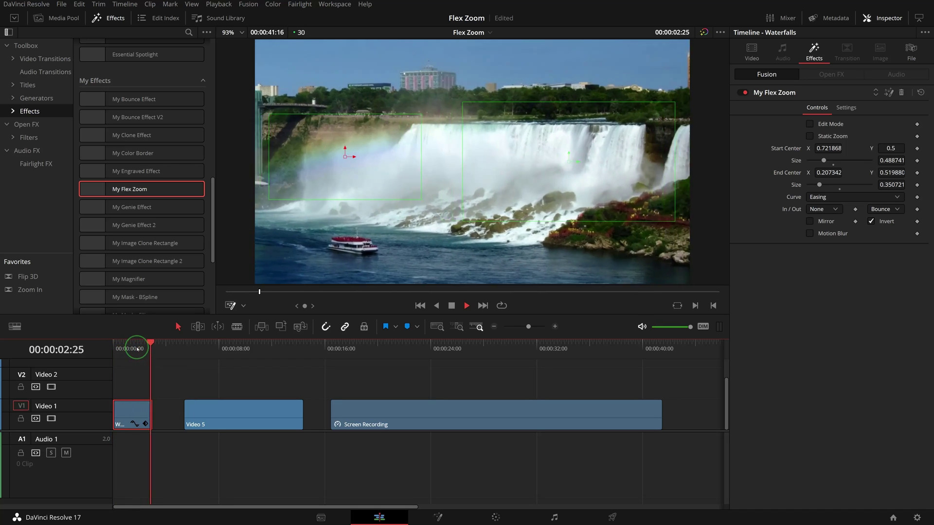
left_click(120, 345)
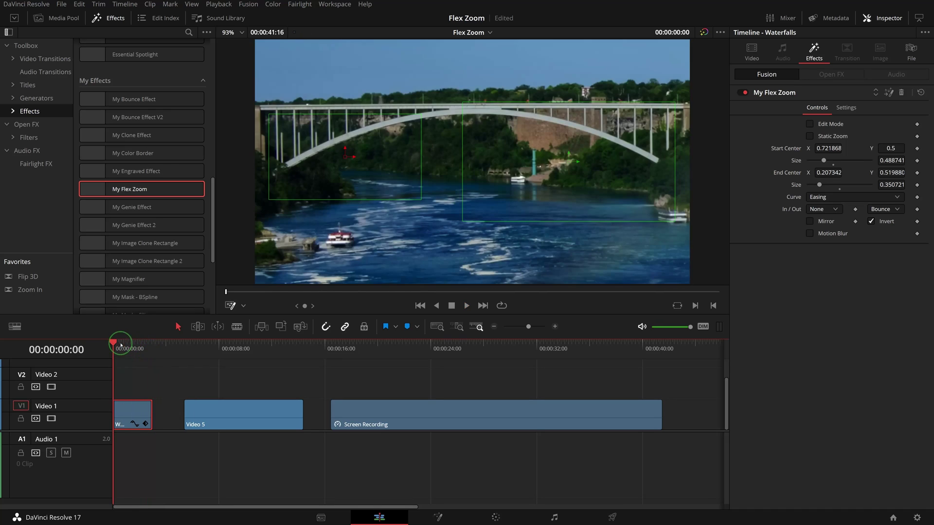
Step: Set the in easing to Bounce and the out easing to None
left_click(835, 209)
left_click(822, 323)
left_click(884, 209)
left_click(878, 225)
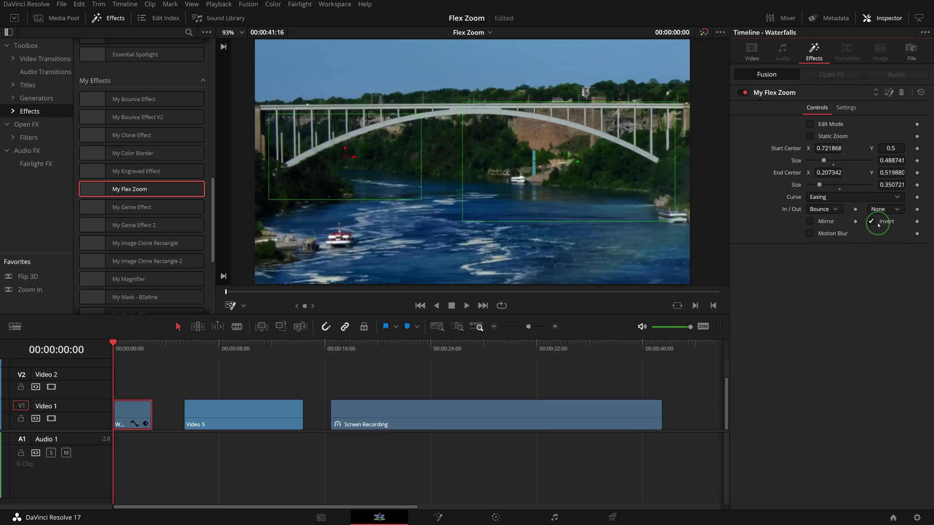
Step: Play the Waterfalls clip to preview the Bounce in easing and return the playhead to near the clip's start
key("space")
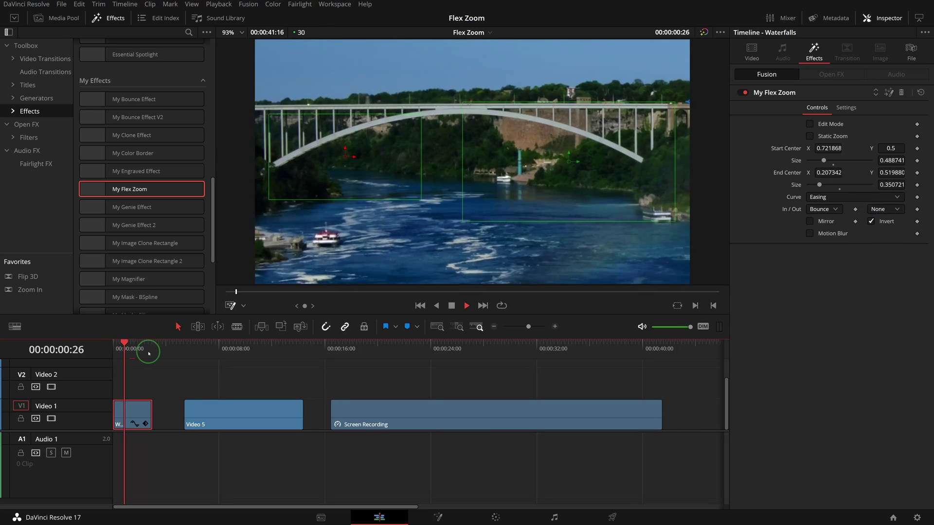
left_click(117, 344)
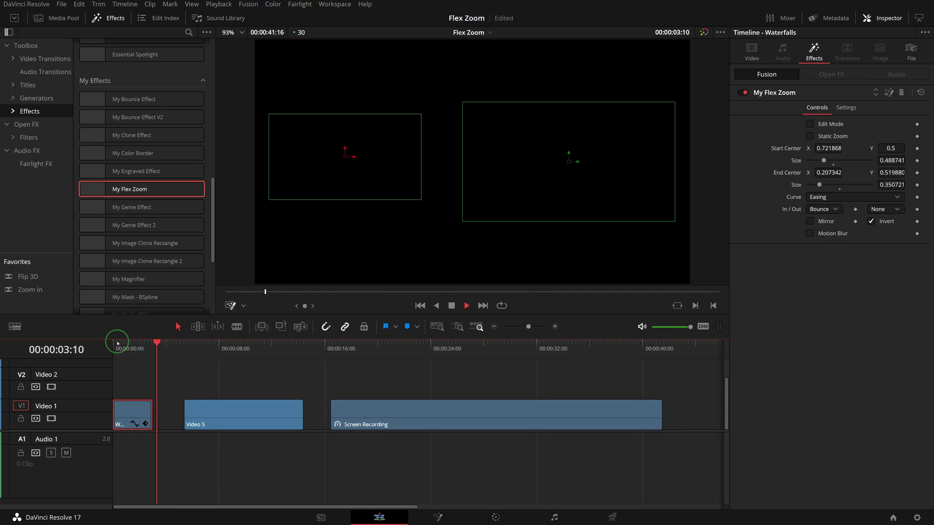
left_click(118, 343)
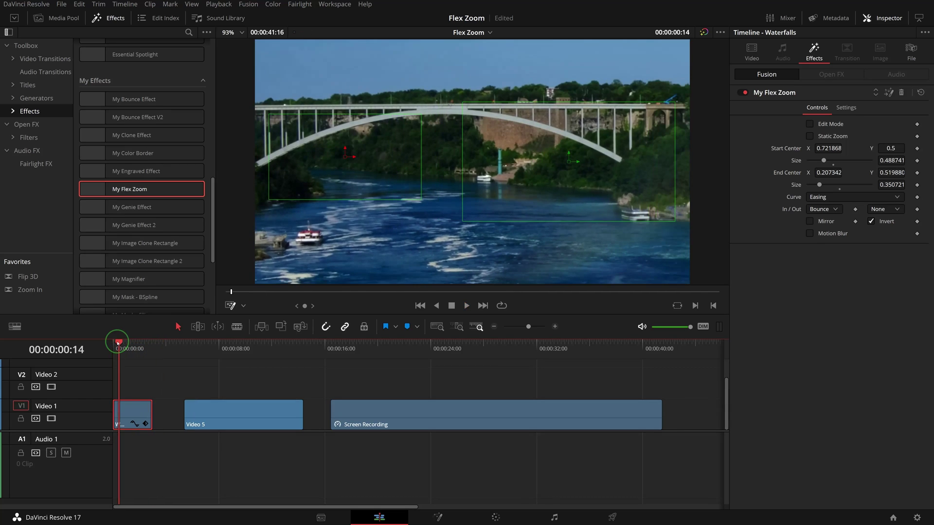
Step: Set the in easing to None and the out easing to Back, and play the Waterfalls clip from its start
left_click(837, 212)
left_click(822, 221)
left_click(885, 209)
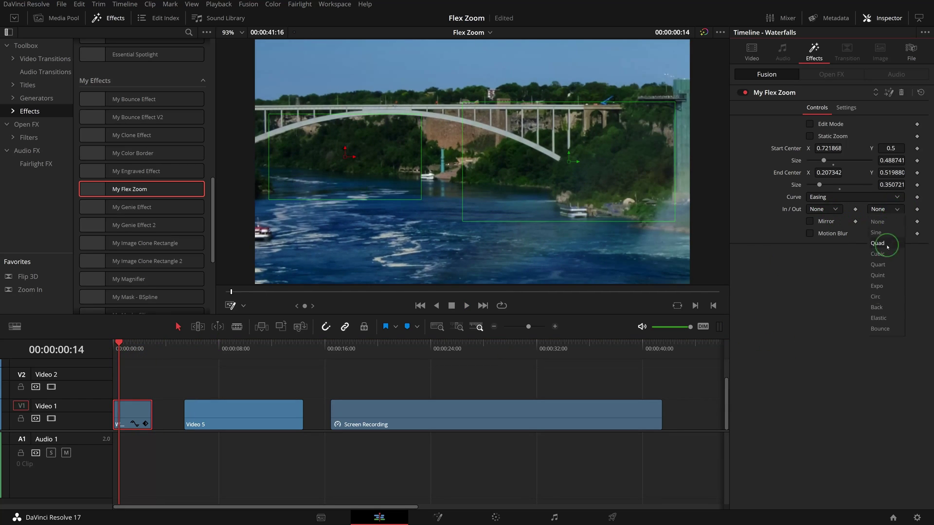
left_click(877, 308)
left_click(119, 343)
key("space")
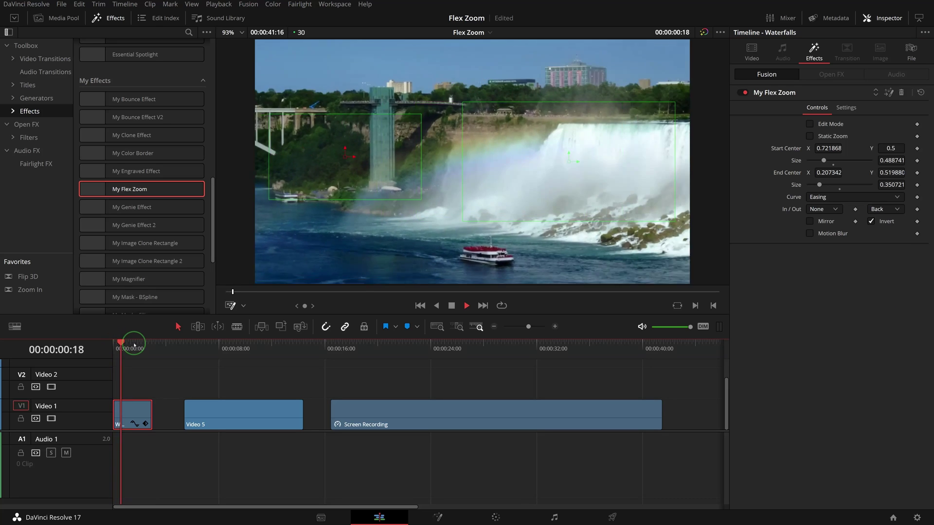
Step: Set the out easing to Expo and play the Waterfalls clip from its start to preview it
left_click(885, 209)
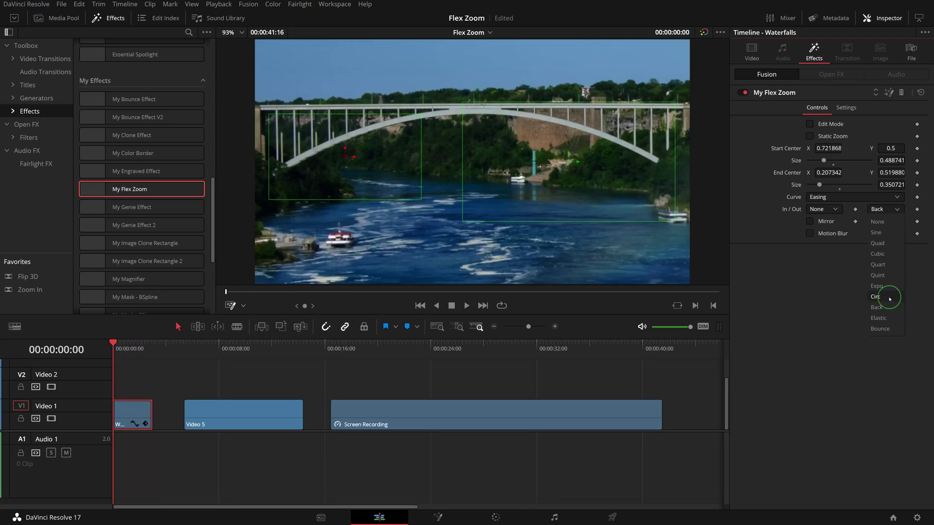
left_click(878, 292)
left_click(116, 344)
key("space")
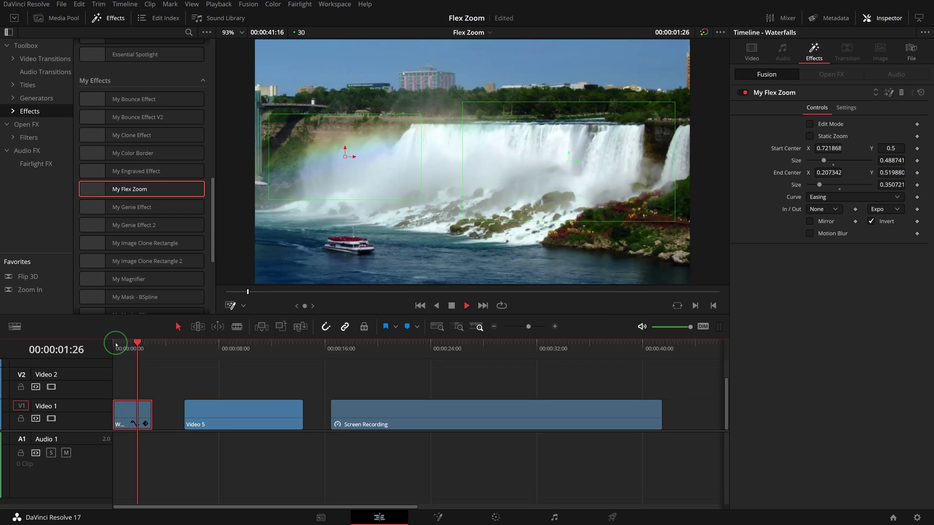
left_click(116, 344)
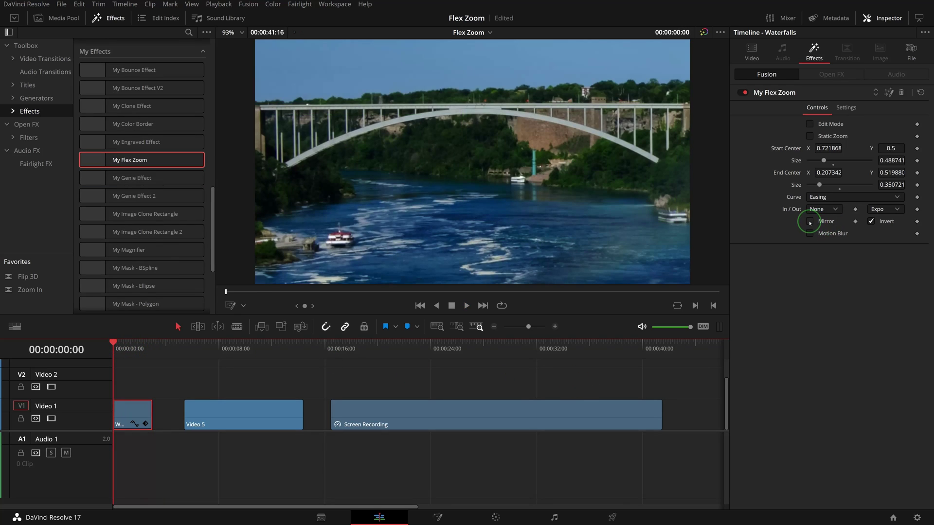
Step: Turn on Mirror, play the Waterfalls clip, and compare its last frame with its first frame
left_click(810, 222)
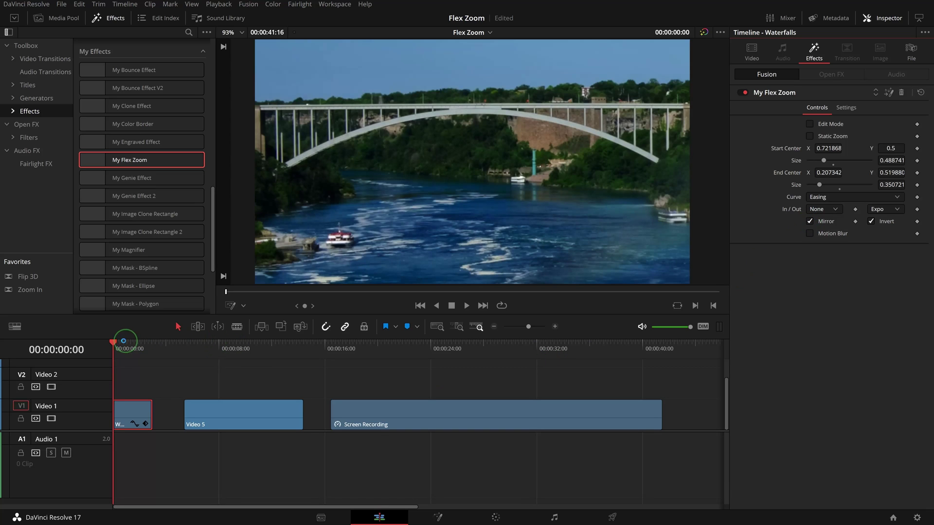
key("space")
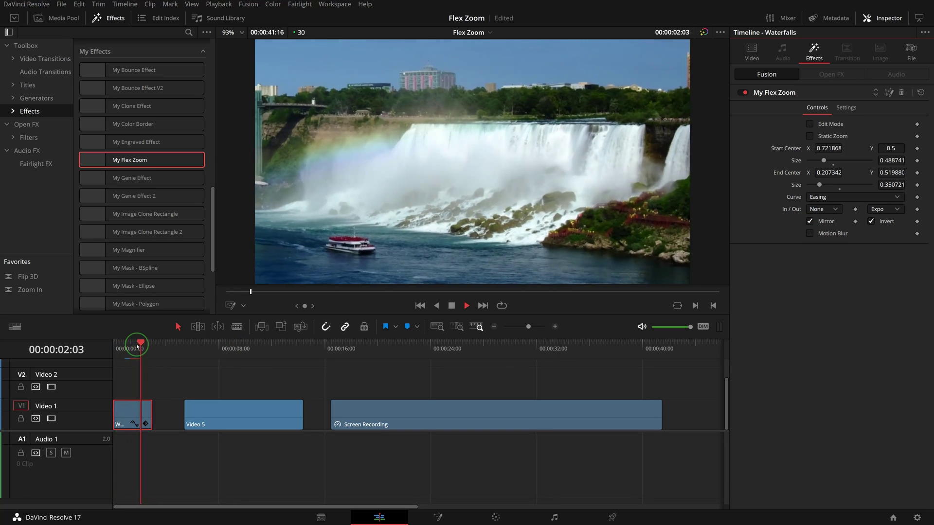
mouse_move(129, 343)
left_mouse_down()
mouse_move(152, 342)
mouse_move(113, 342)
left_mouse_up()
key("space")
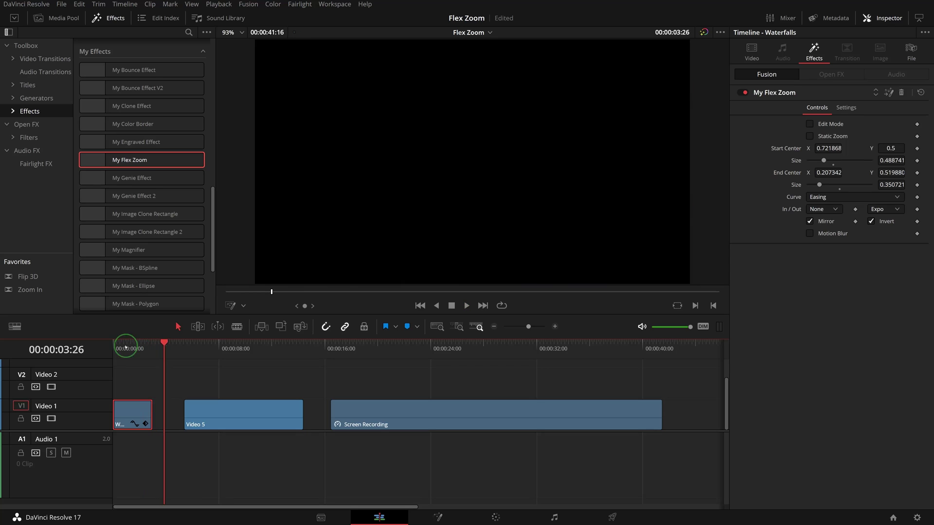
left_click_drag(129, 346, 148, 343)
key("Left")
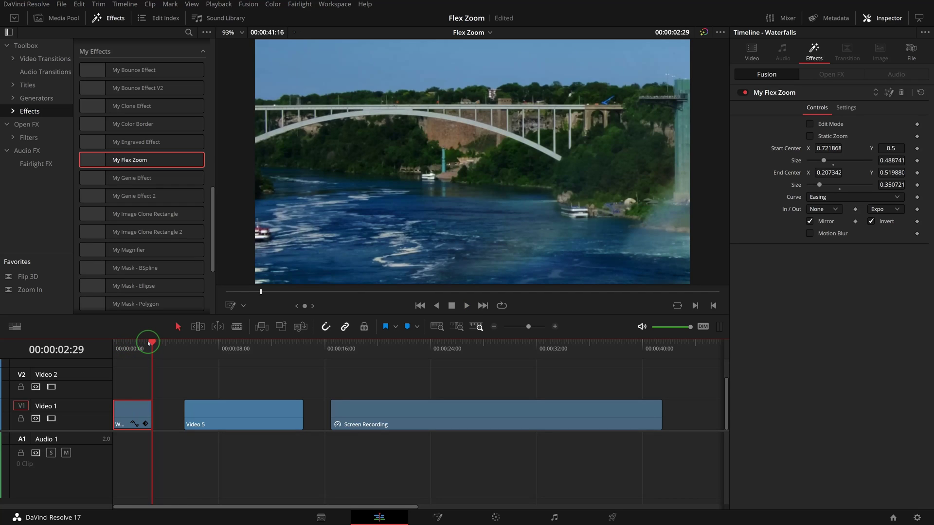
left_click_drag(129, 347, 121, 343)
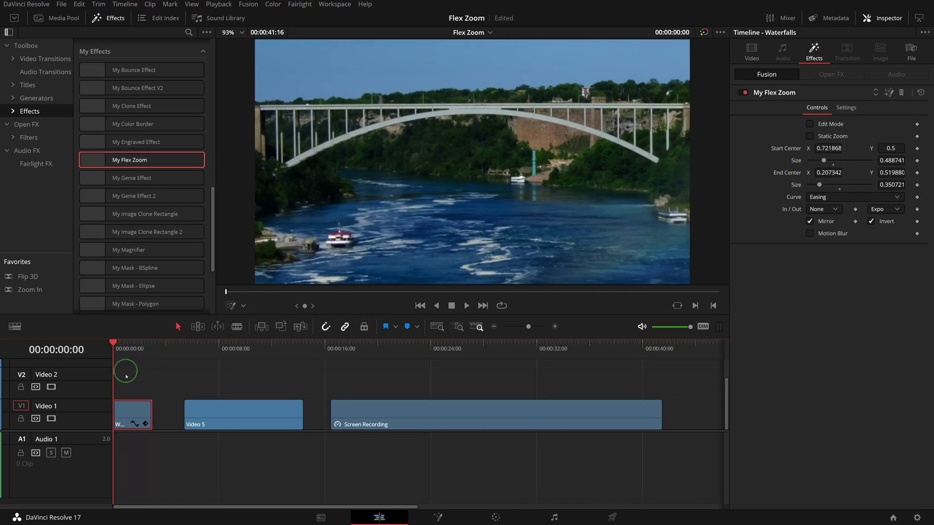
Step: Turn off Mirror, turn on Motion Blur, and play the Waterfalls clip from its start to preview the blur
left_click(810, 221)
left_click(810, 233)
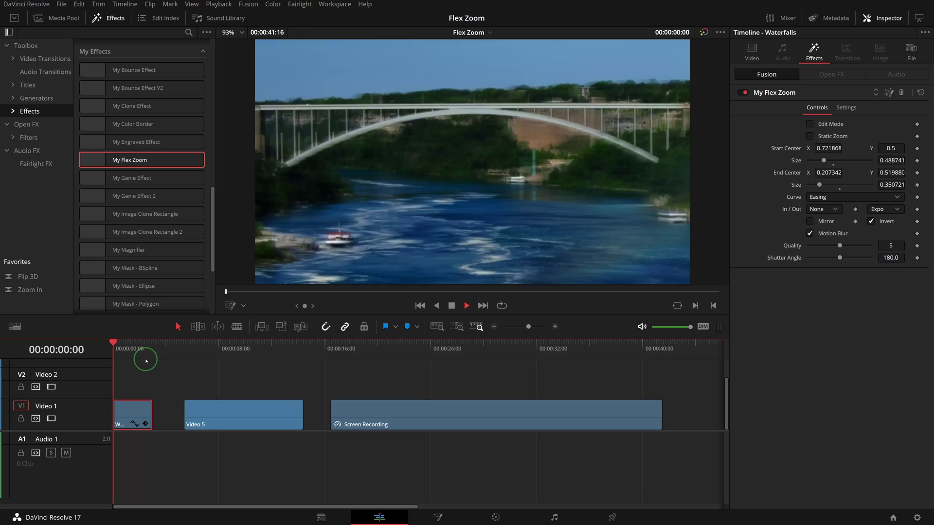
key("space")
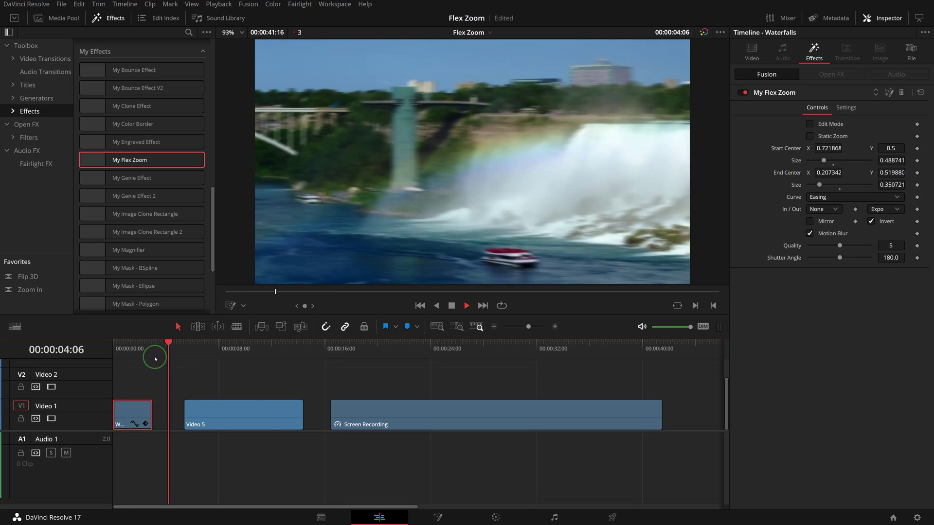
left_click(116, 345)
left_click(118, 343)
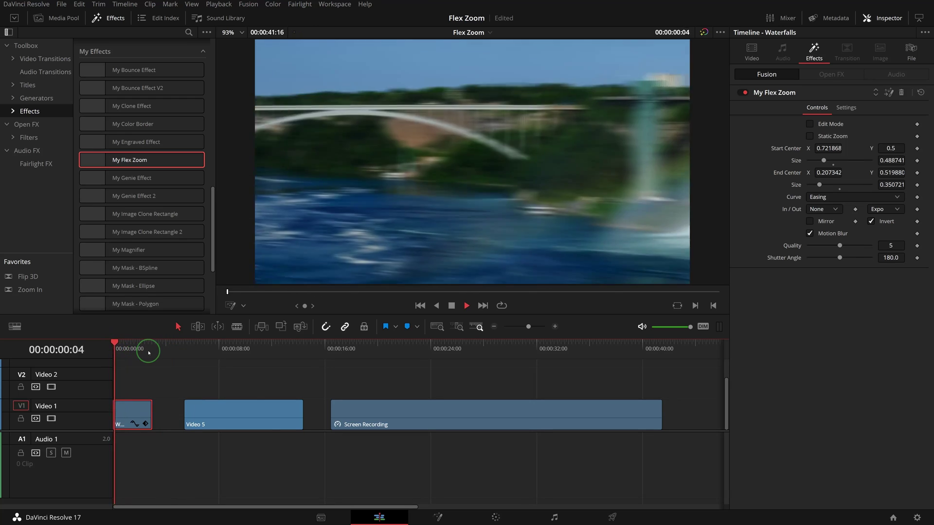
key("space")
key("Home")
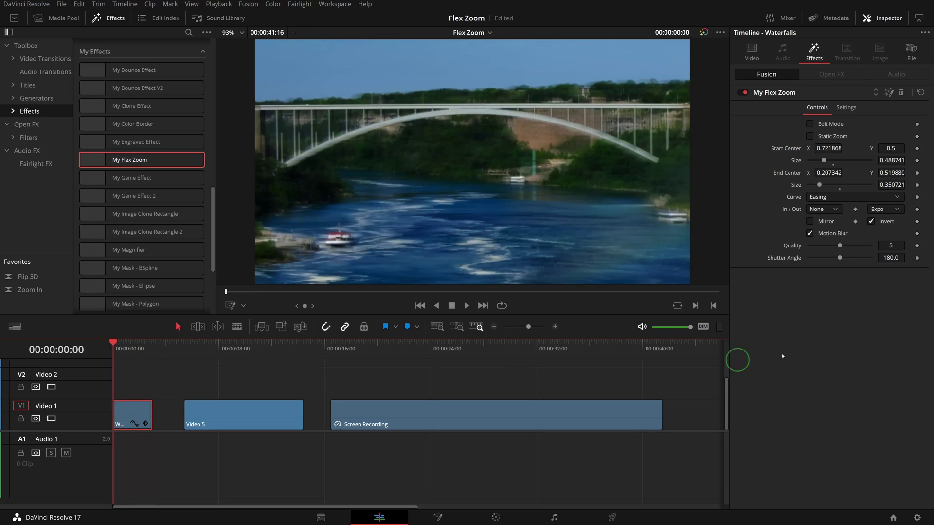
Step: Turn off Motion Blur and set the My Flex Zoom curve to Custom
left_click(809, 234)
left_click_drag(126, 356, 117, 344)
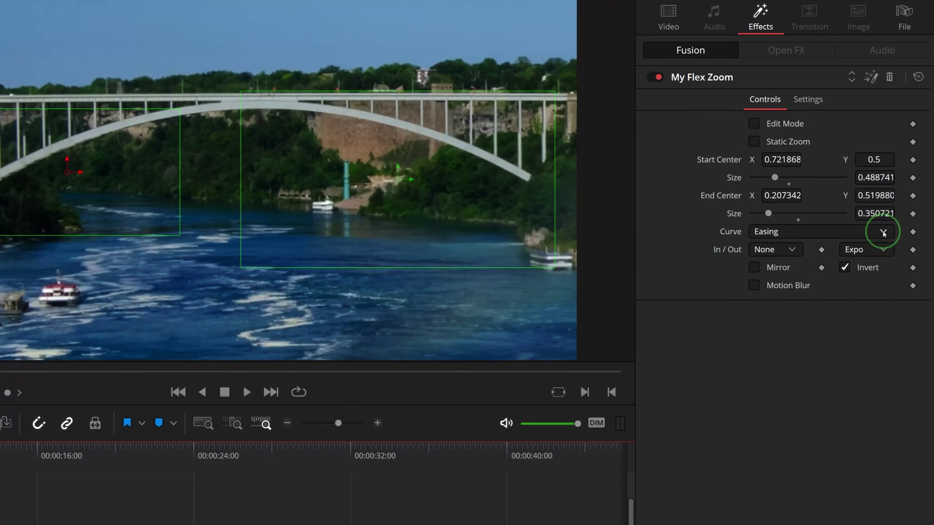
left_click(886, 223)
left_click(786, 282)
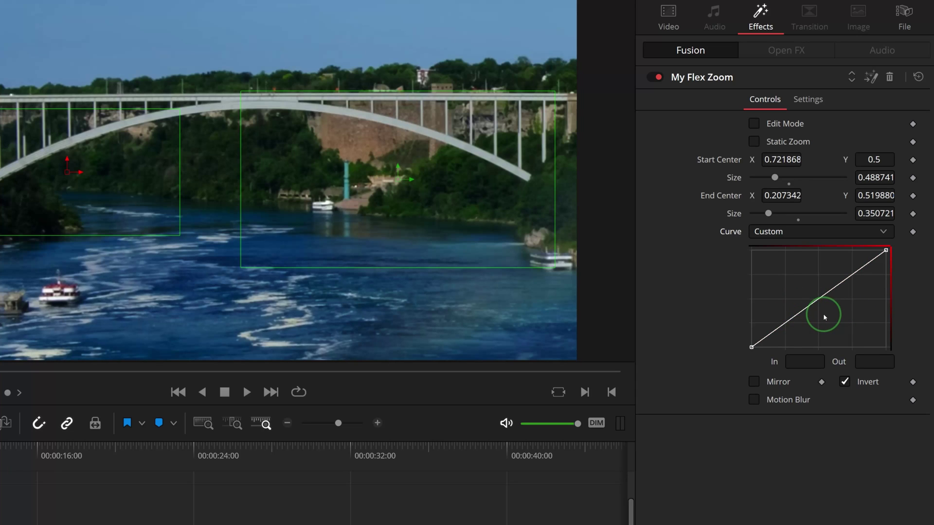
Step: Add several points along the custom curve to form a zigzag in its lower half, and play the clip to preview it
left_click_drag(771, 331, 786, 319)
left_click_drag(799, 310, 793, 302)
mouse_move(800, 298)
left_mouse_down()
mouse_move(804, 312)
mouse_move(817, 281)
mouse_move(825, 304)
left_mouse_up()
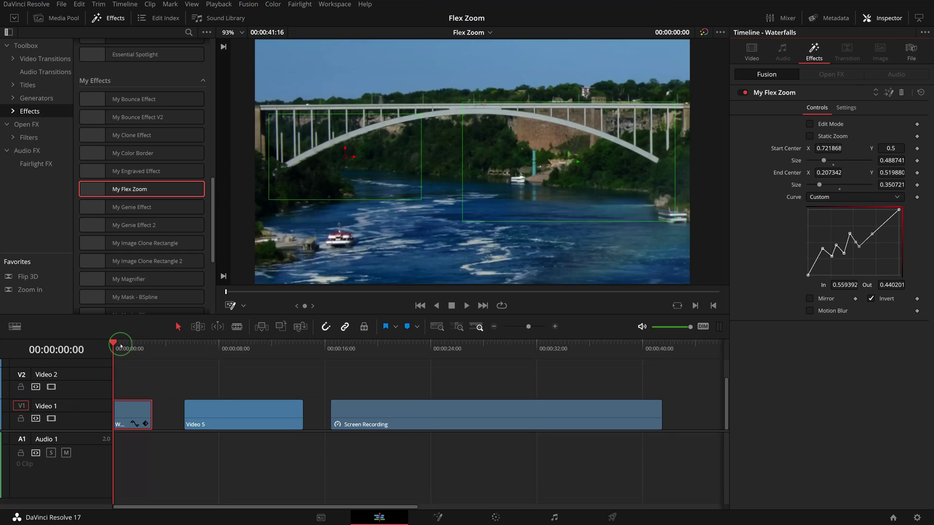
key("space")
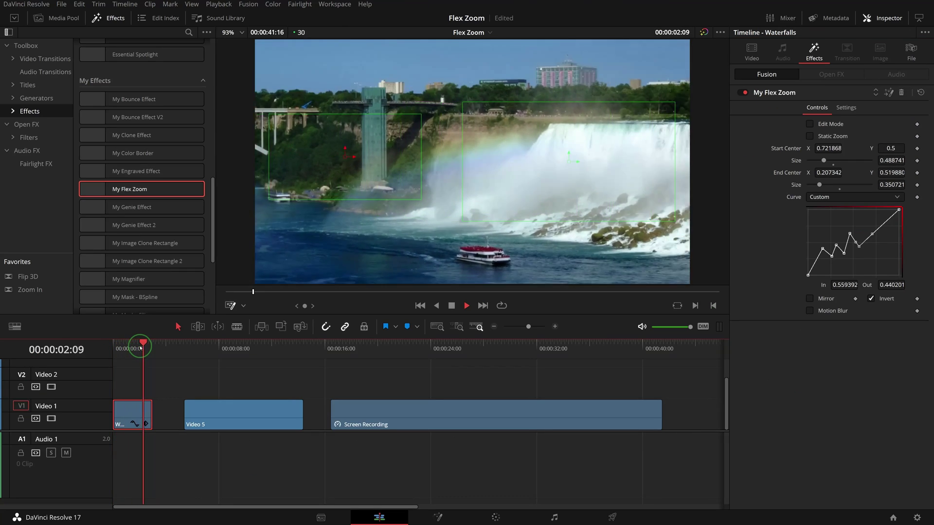
left_click(117, 346)
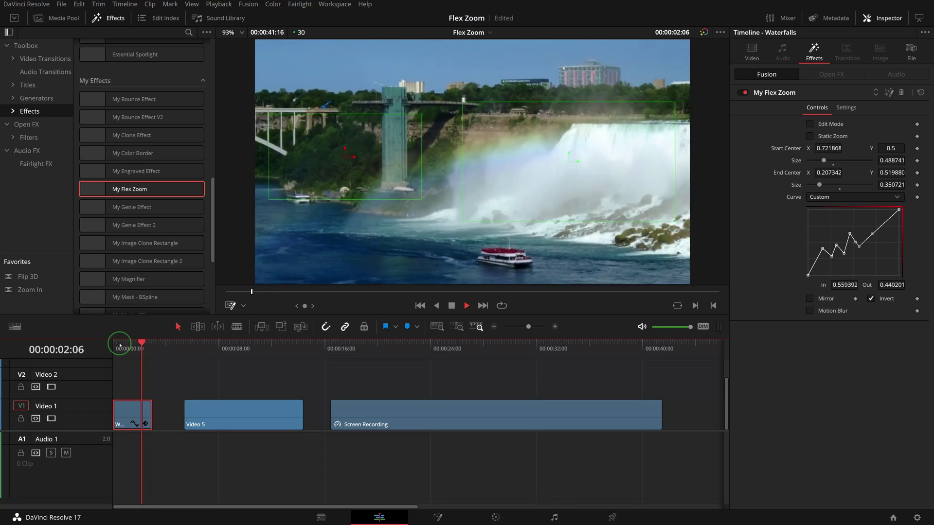
left_click(119, 345)
key("space")
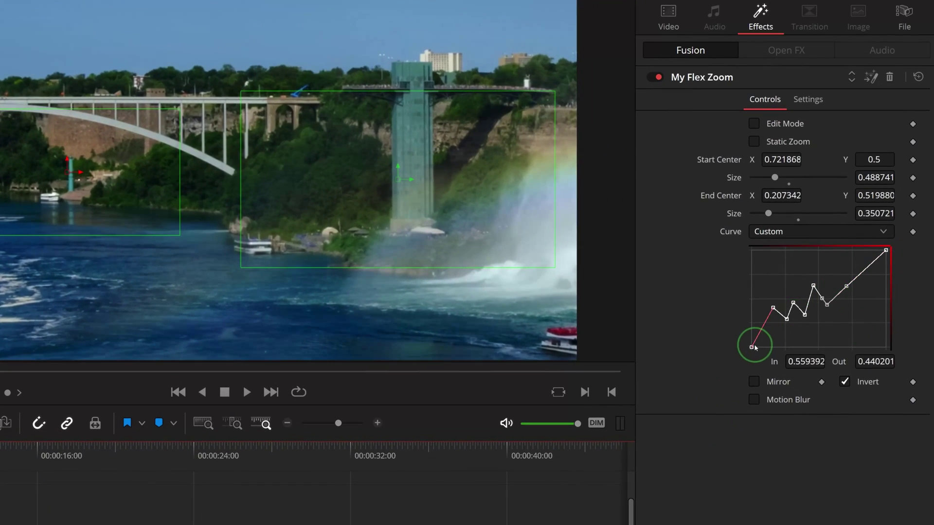
Step: Bend the custom curve by adjusting the handles of its start point and of the last point in the zigzag
left_click(799, 286)
left_click_drag(804, 277, 820, 280)
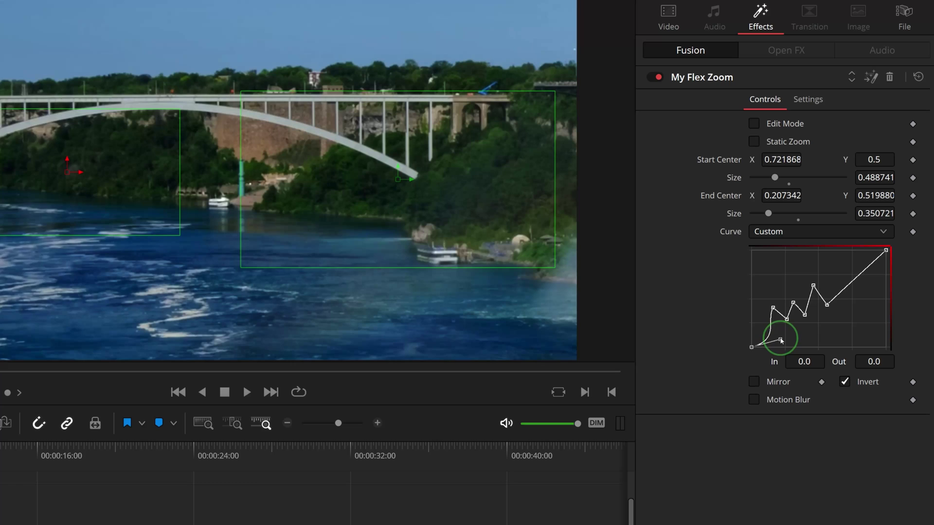
left_click_drag(780, 339, 773, 339)
left_click(826, 305)
left_click_drag(846, 287, 837, 319)
Step: Change the interpolation of the zigzag's middle points, applying Smooth to the low point at about In 0.40, Out 0.33
right_click(815, 286)
left_click(819, 416)
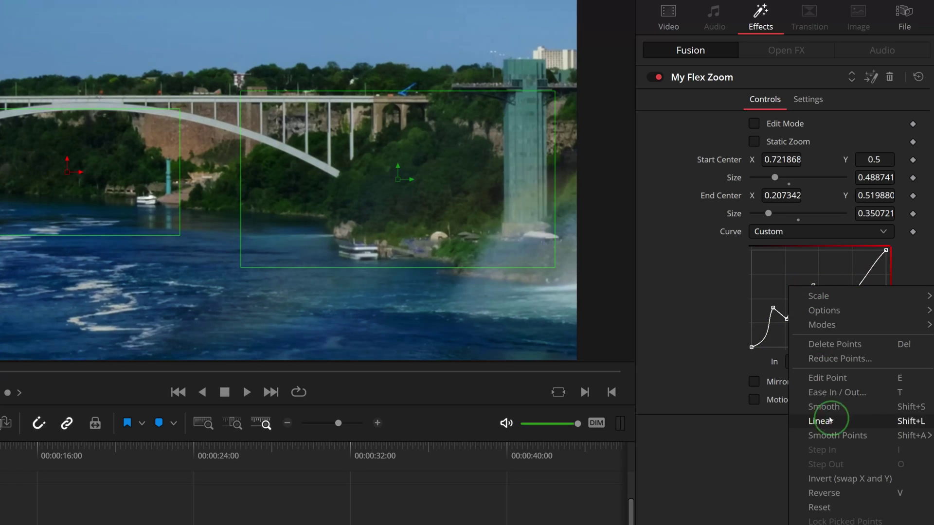
left_click(793, 303)
right_click(793, 303)
left_click(825, 422)
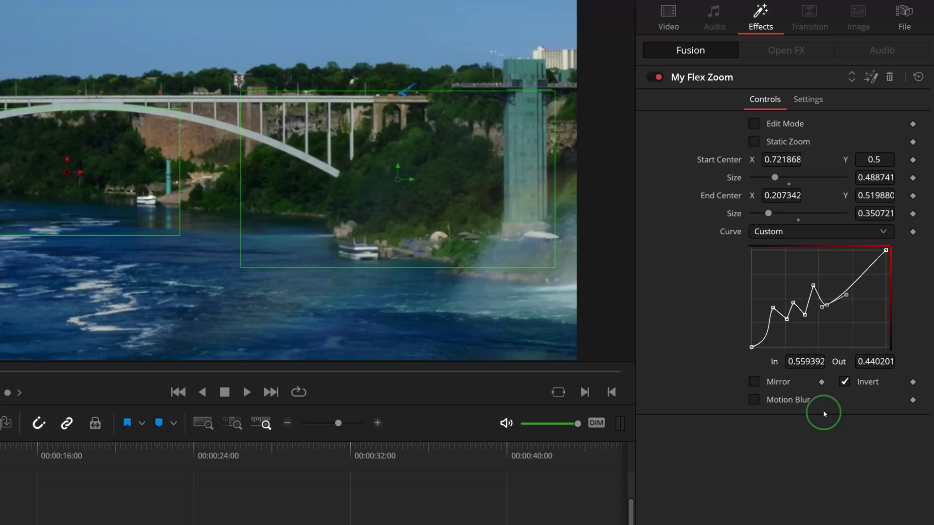
left_click(804, 314)
right_click(804, 315)
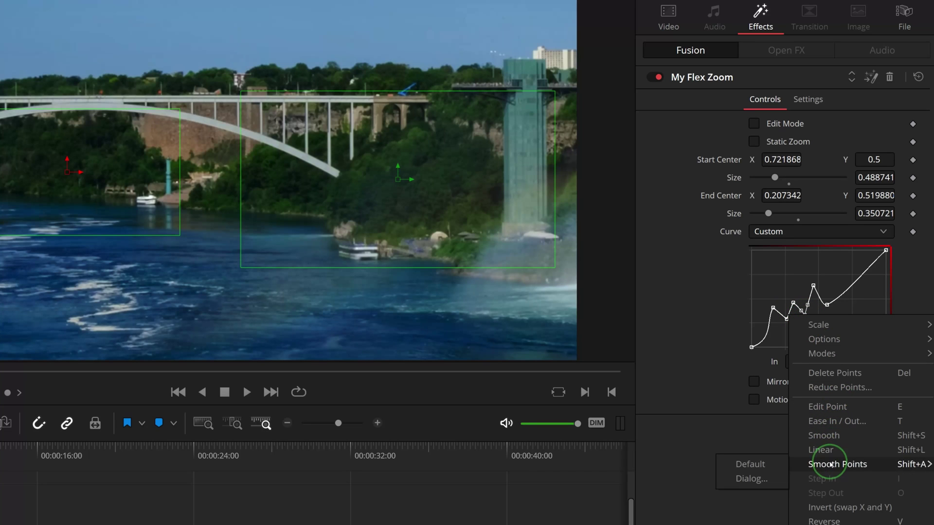
left_click(829, 437)
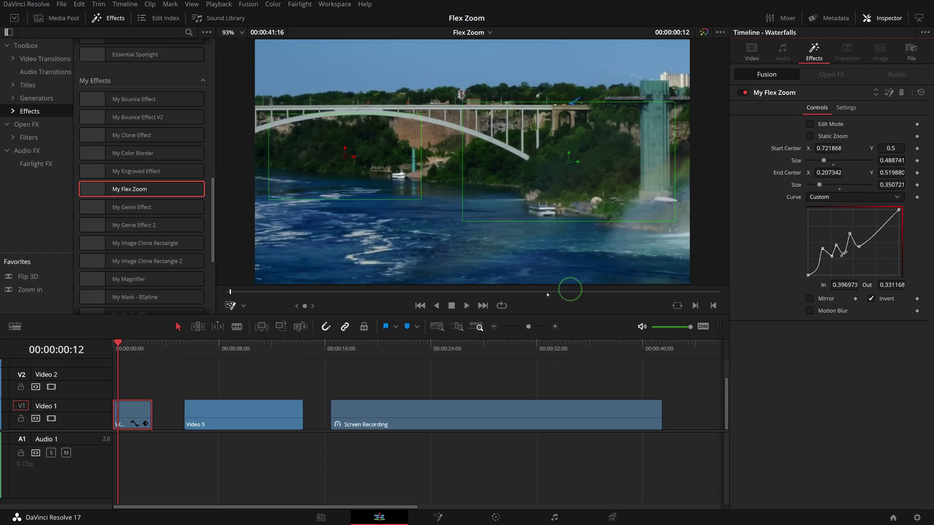
Step: Play the Waterfalls clip repeatedly from near its start to preview the smoothed custom curve, and stop playback
key("space")
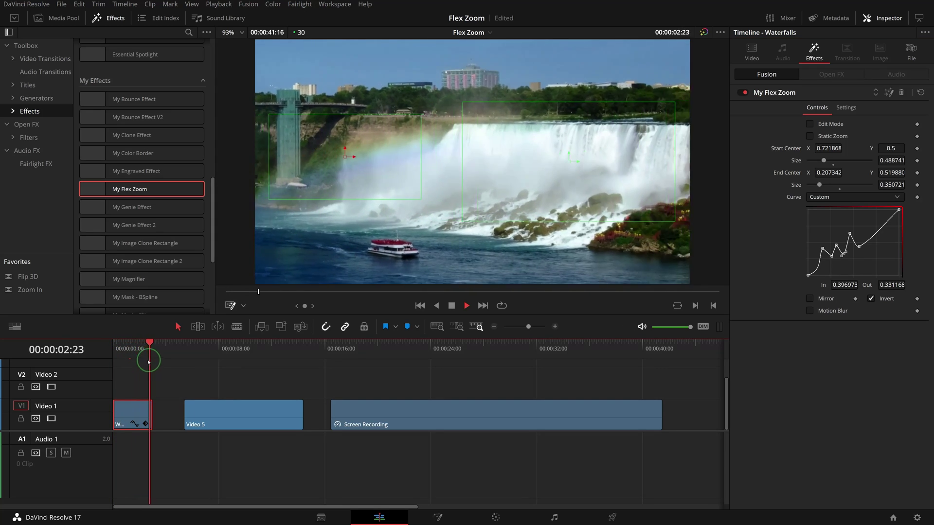
left_click(118, 343)
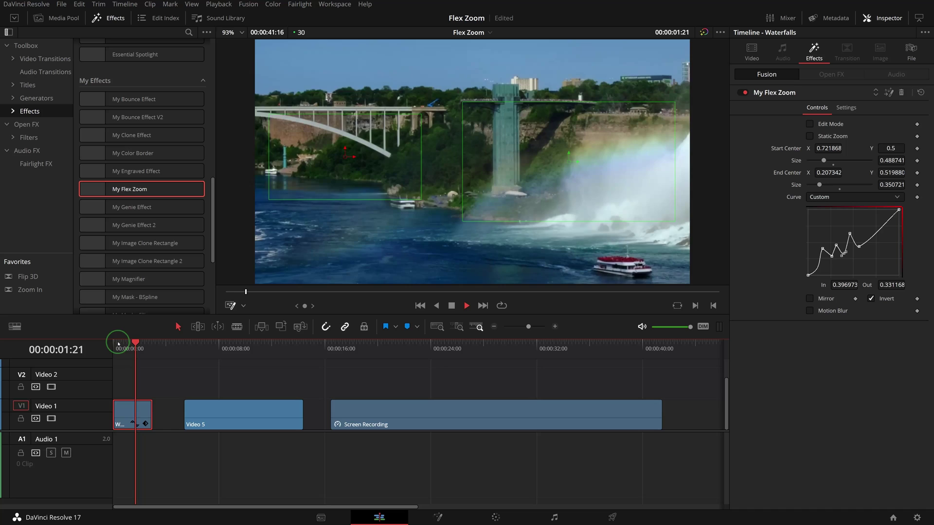
left_click(127, 343)
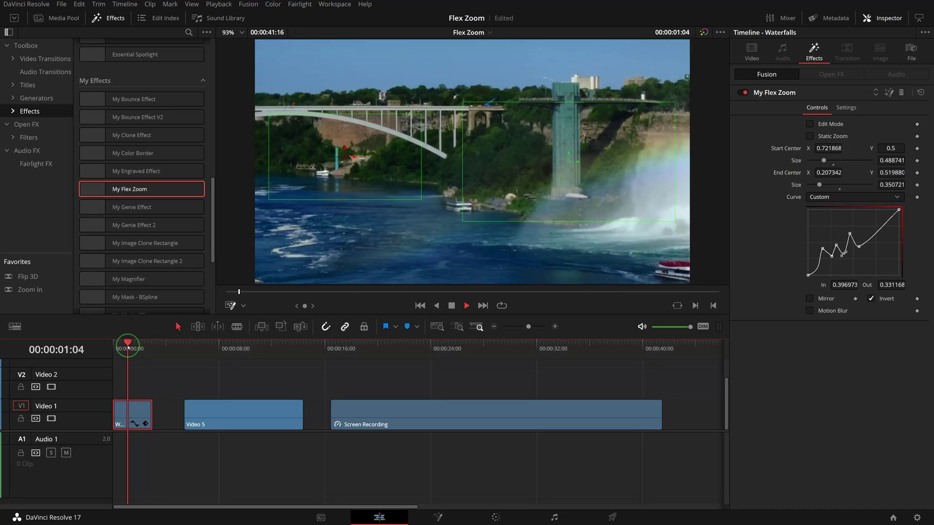
key("space")
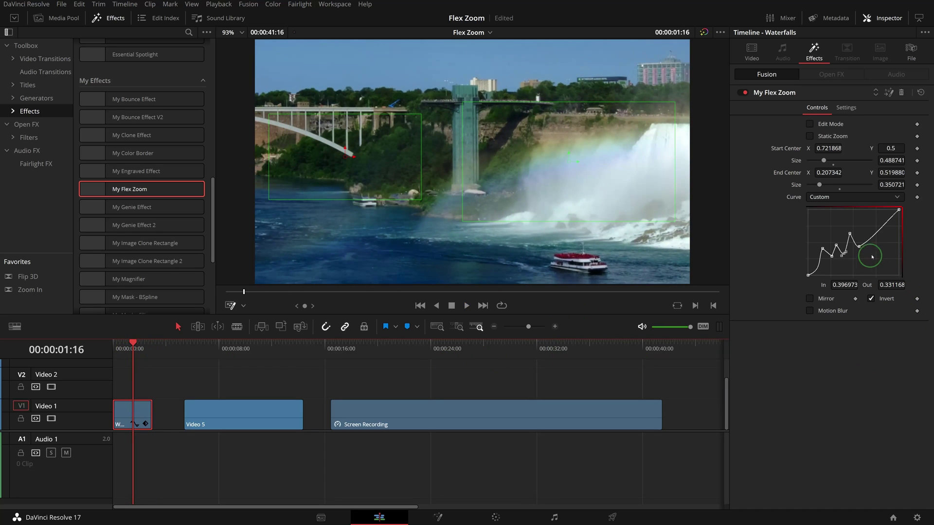
Step: Reset the Flex Zoom custom curve to a straight diagonal line
right_click(862, 240)
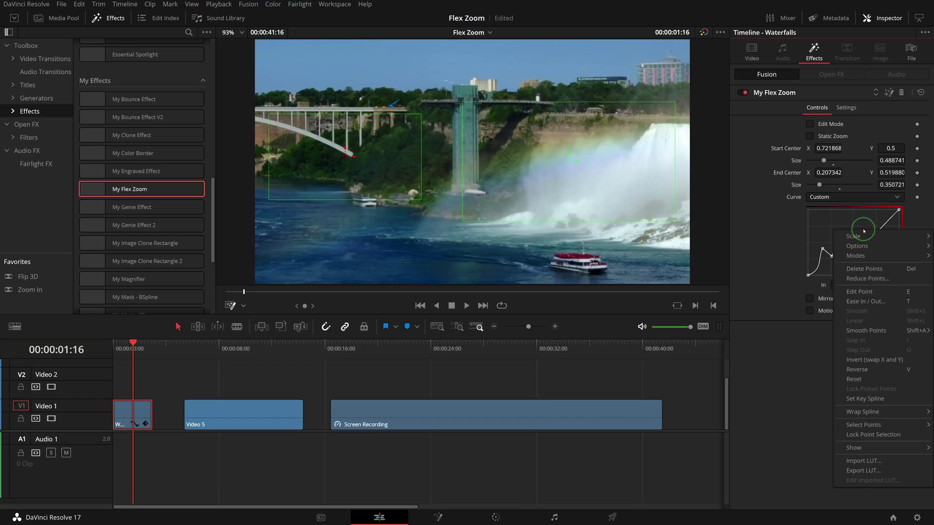
left_click(875, 380)
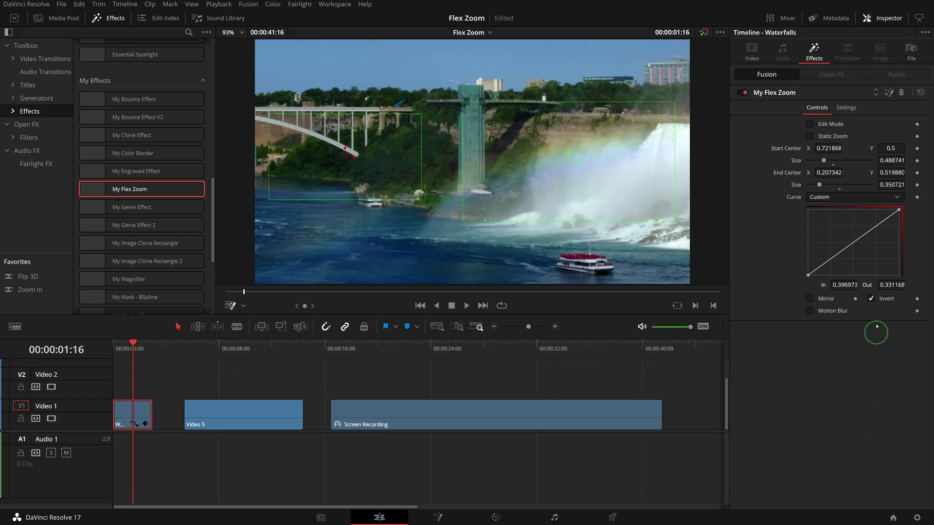
right_click(858, 235)
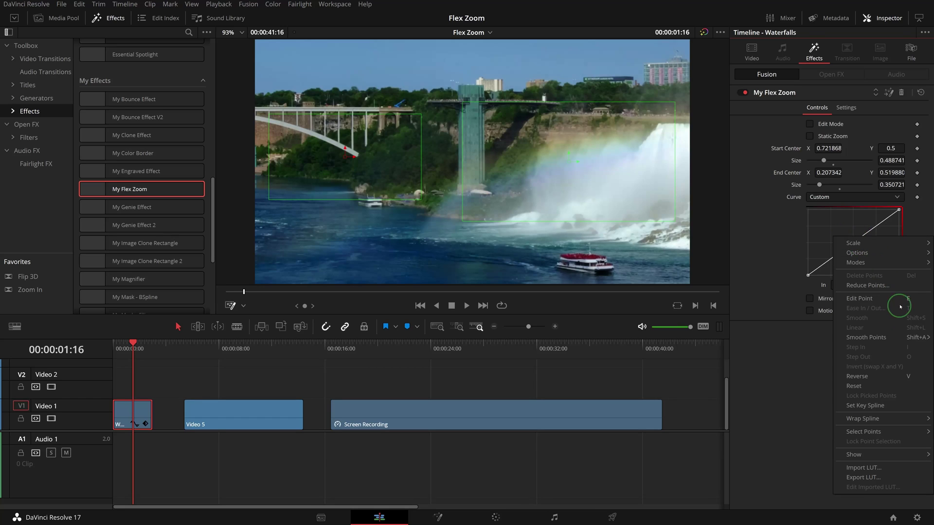
mouse_move(918, 338)
left_click(870, 300)
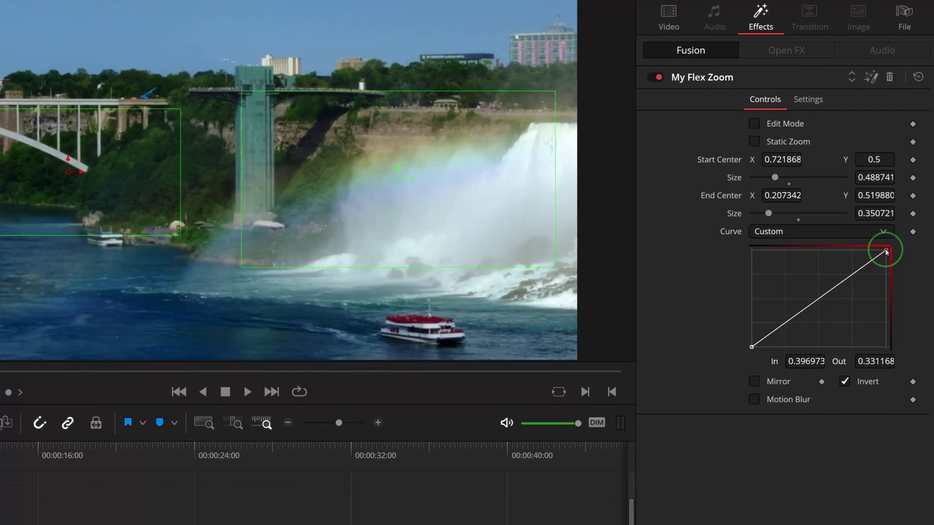
Step: Duplicate the curve's end point twice along the upper edge, and lower the end point straight down to Out 0.0
left_click(886, 251, "ctrl")
left_click(775, 251, "ctrl")
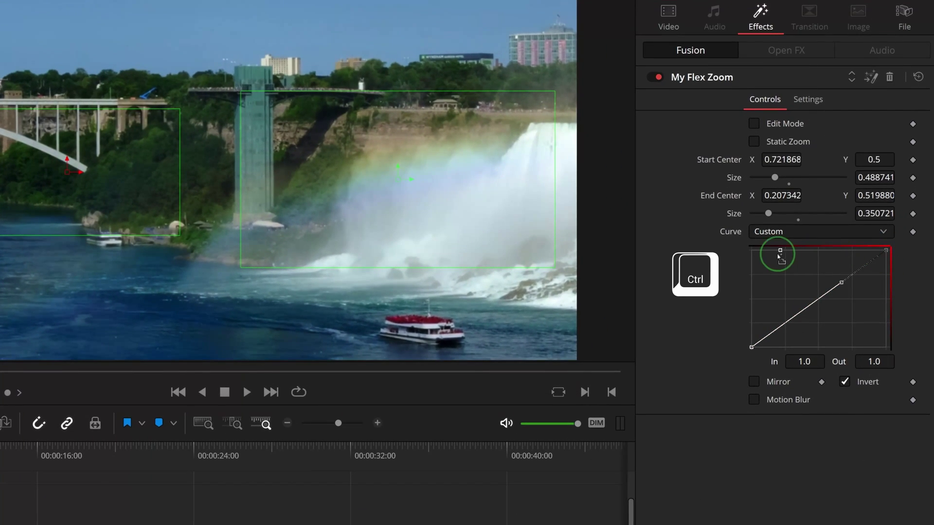
left_click(832, 250, "ctrl")
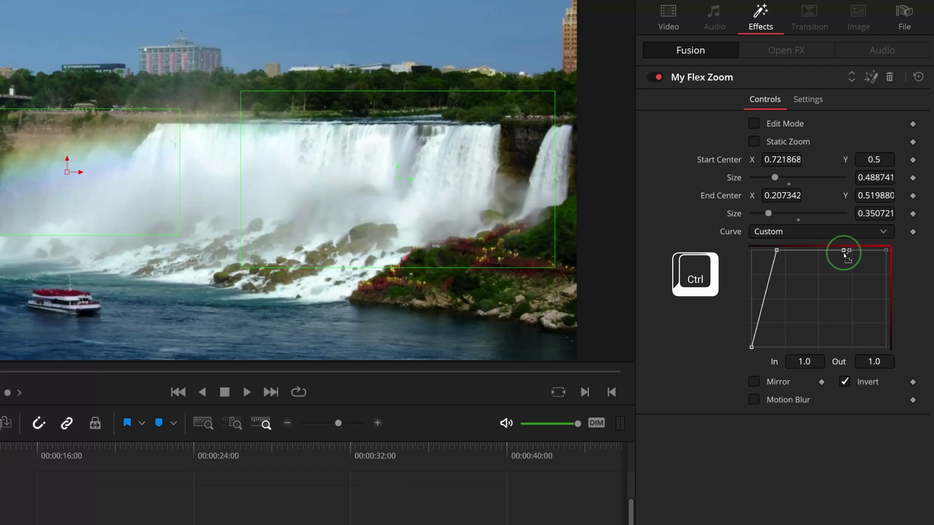
left_click(868, 251, "ctrl")
left_click(859, 251, "ctrl")
left_click(886, 251, "shift")
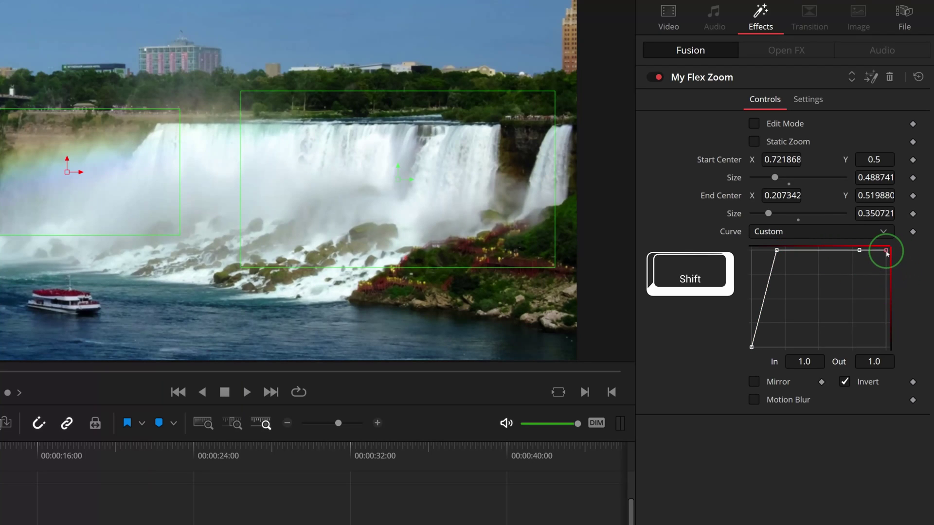
left_click_drag(887, 253, 886, 347)
Step: Set the In value of the second upper curve point to 0.75 and of the first upper point to 0.25
left_click(858, 250)
left_click(804, 361)
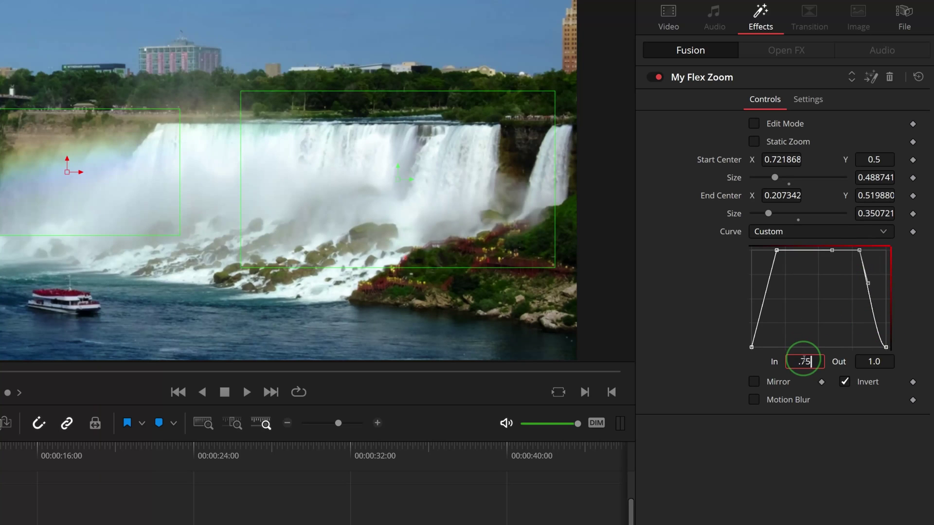
key("Return")
left_click(811, 298)
left_click(777, 251)
left_click(821, 368)
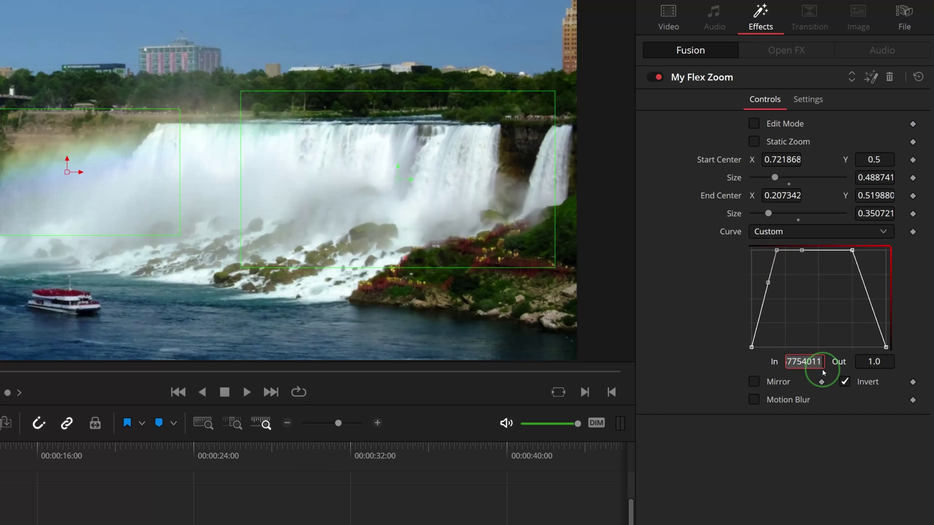
type(".25")
key("Tab")
Step: Bend the curve into smooth slopes at both lower ends by adjusting the handles of the start and end points
left_click(751, 346)
left_click_drag(763, 314, 769, 337)
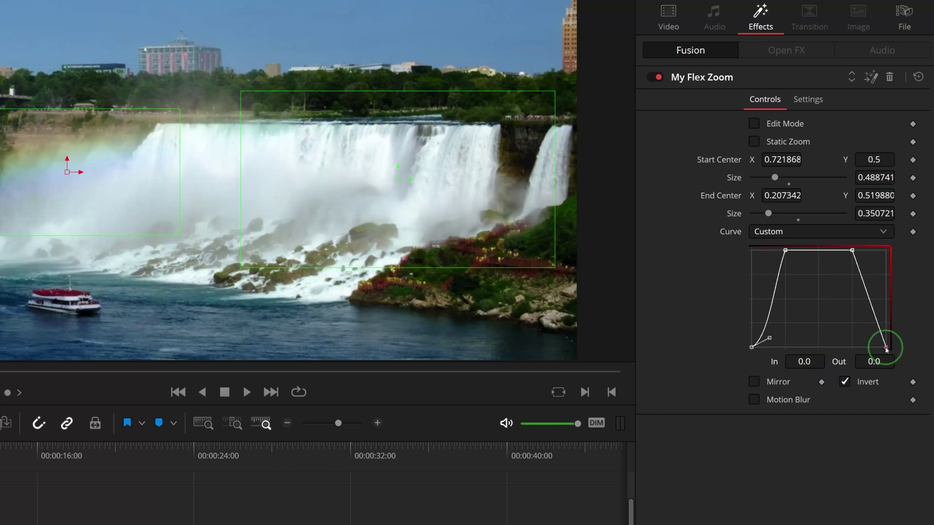
left_click(885, 347)
left_click_drag(874, 315, 863, 330)
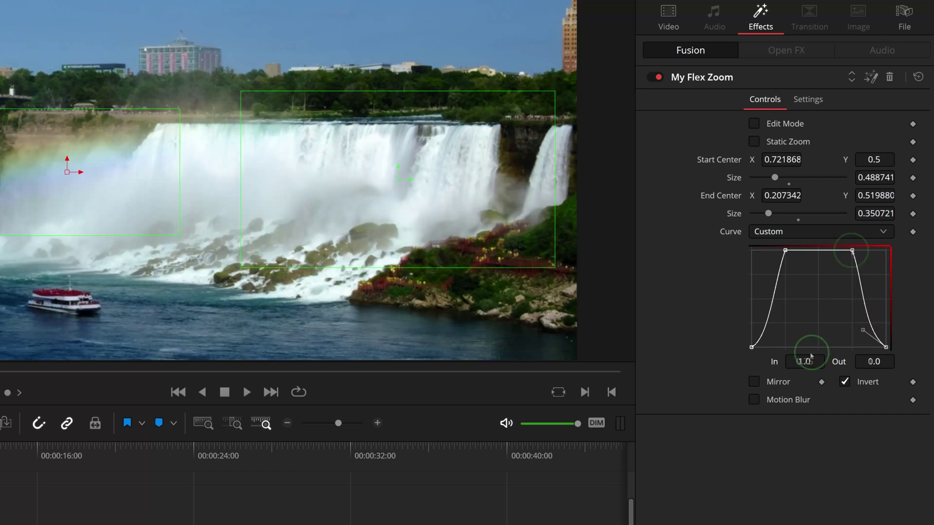
Step: Shift the second upper curve point earlier, and duplicate the end point along the lower edge for a flat finish
left_click_drag(852, 251, 834, 251)
left_click_drag(886, 347, 866, 347)
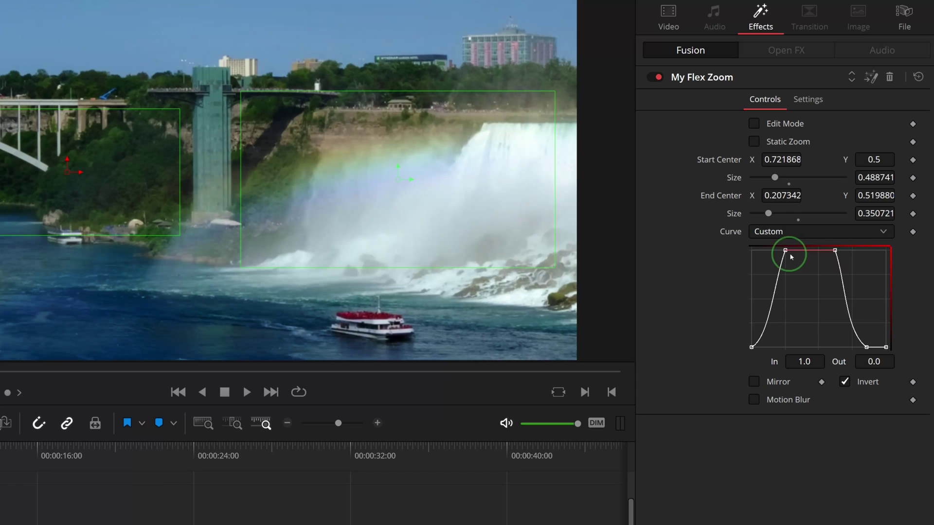
left_click(834, 257)
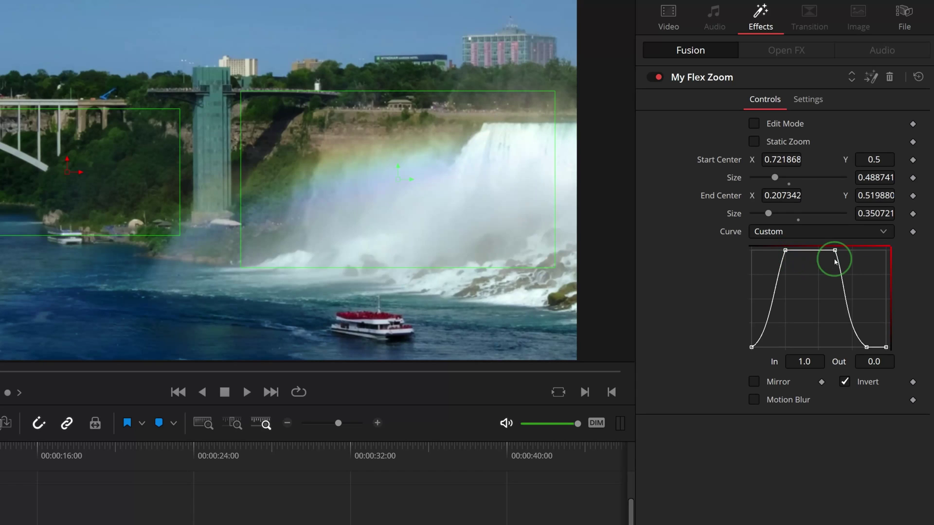
left_click(866, 348)
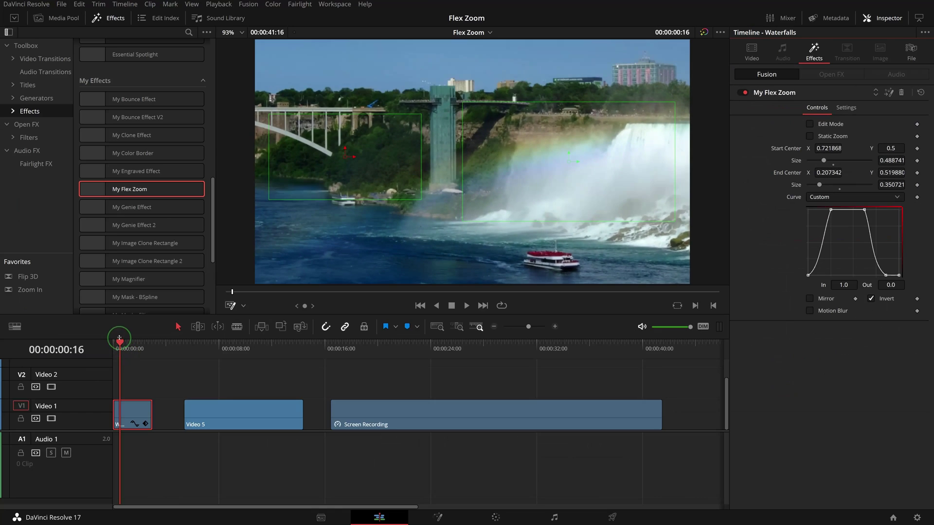
Step: Play the Waterfalls clip from its beginning to preview the new curve, stop playback and return to the timeline start
left_click_drag(119, 342, 113, 343)
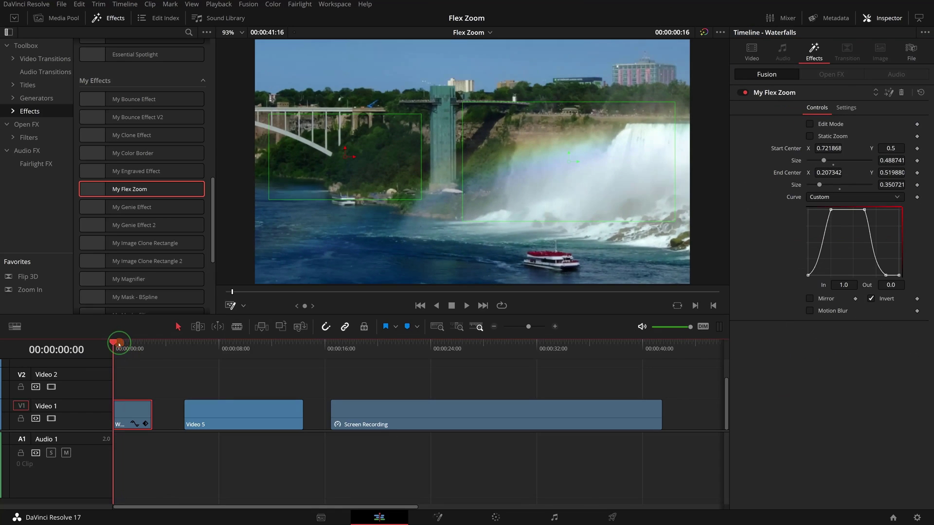
key("space")
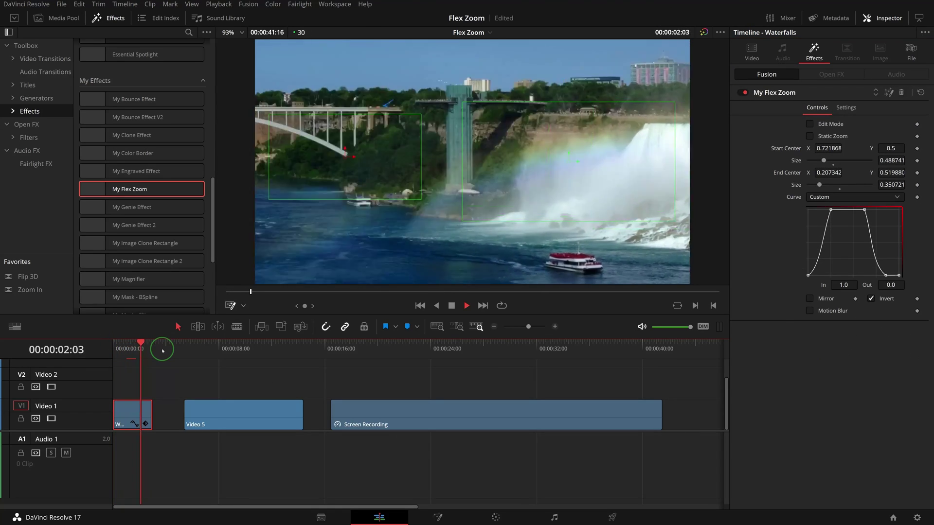
left_click(119, 346)
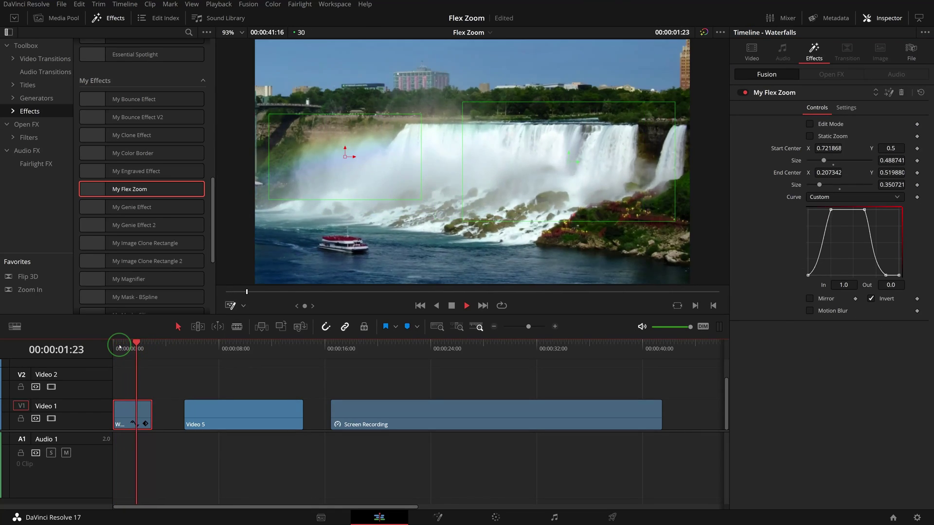
key("space")
key("Home")
left_click(164, 371)
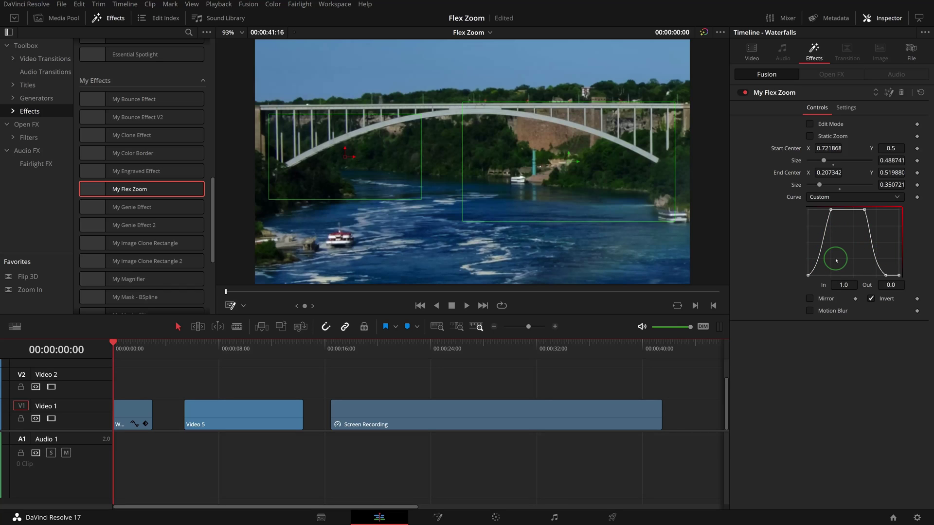
Step: Add an Adjustment Clip on Video 2 above the Video 5 clip and trim it to about one second
left_click_drag(212, 199, 208, 54)
left_click(134, 65)
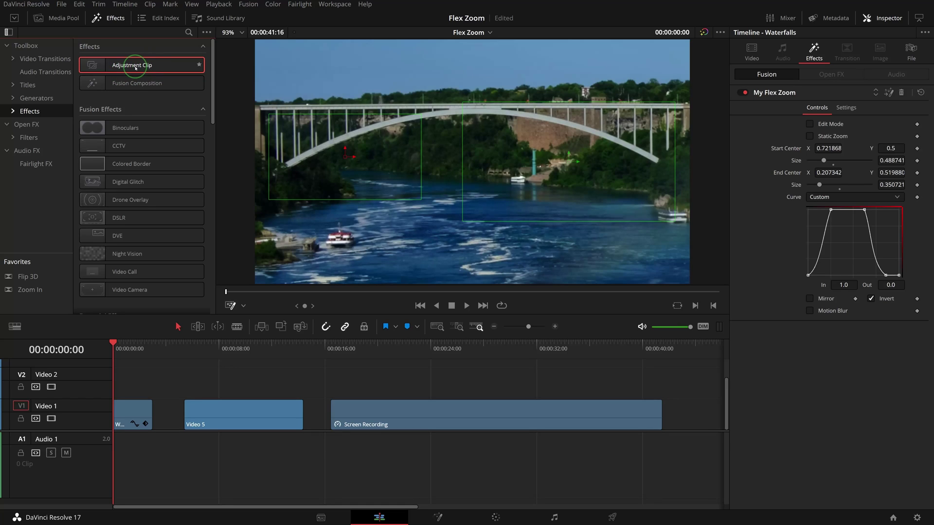
left_click_drag(101, 68, 199, 387)
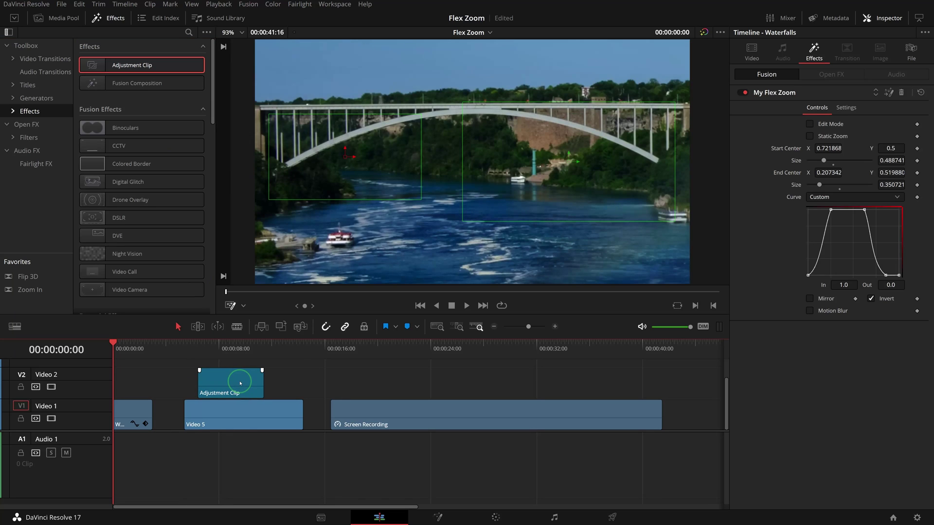
left_click_drag(262, 384, 207, 385)
Step: Apply the My Flex Zoom effect to the adjustment clip, with the playhead at the clip's start
left_click(198, 342)
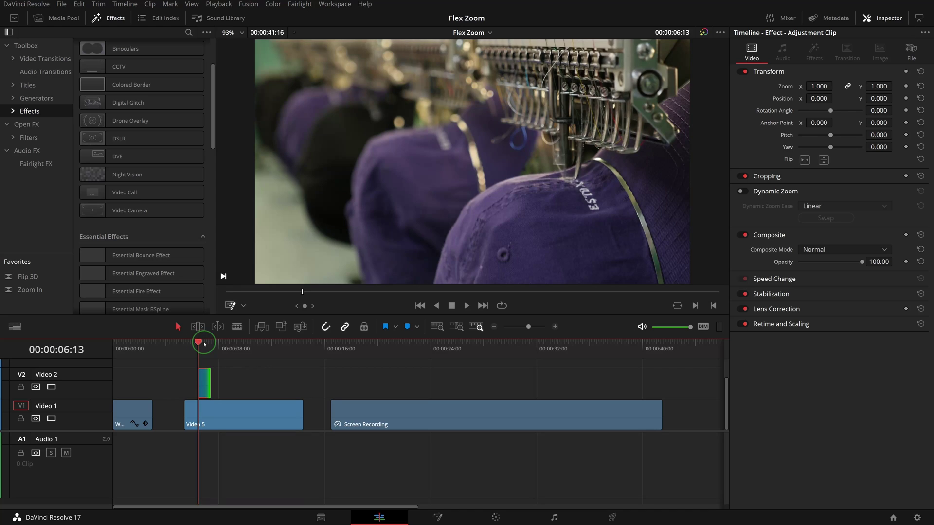
left_click_drag(212, 136, 212, 265)
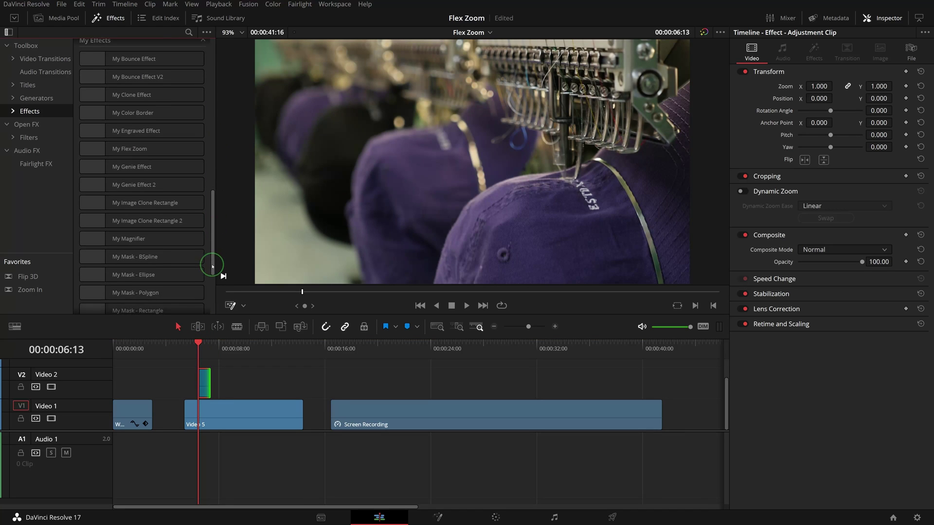
left_click(128, 159)
left_click_drag(127, 160, 204, 377)
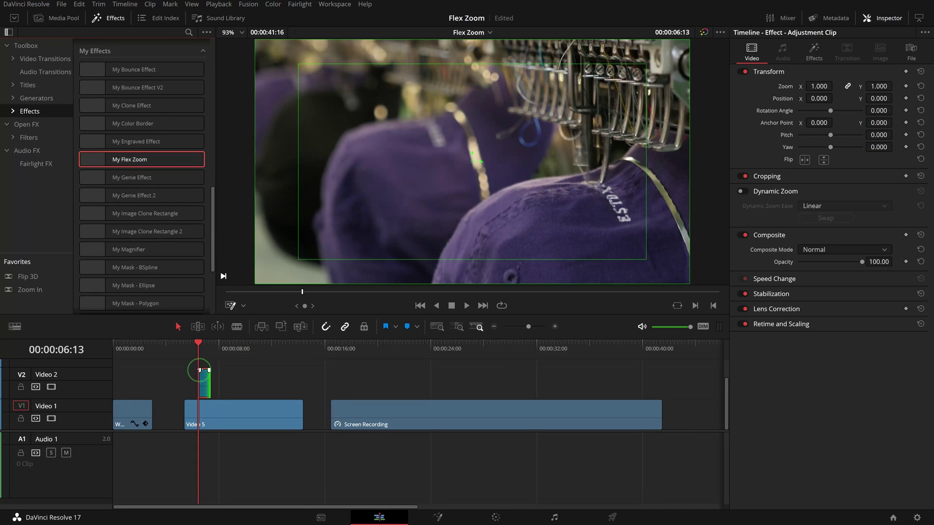
Step: Shrink the start frame to size 0.354809 and centre it at X 0.721476, Y 0.496023, over the sewing needle
left_click_drag(647, 260, 545, 189)
left_click(815, 54)
left_click_drag(472, 185, 568, 163)
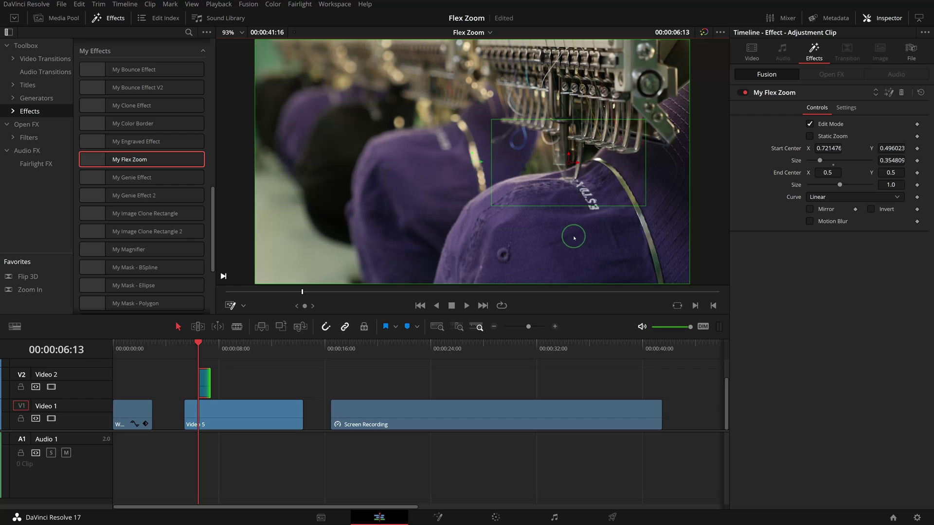
Step: Set the zoom curve to Easing with None for In and Expo for Out
left_click(896, 198)
left_click(827, 221)
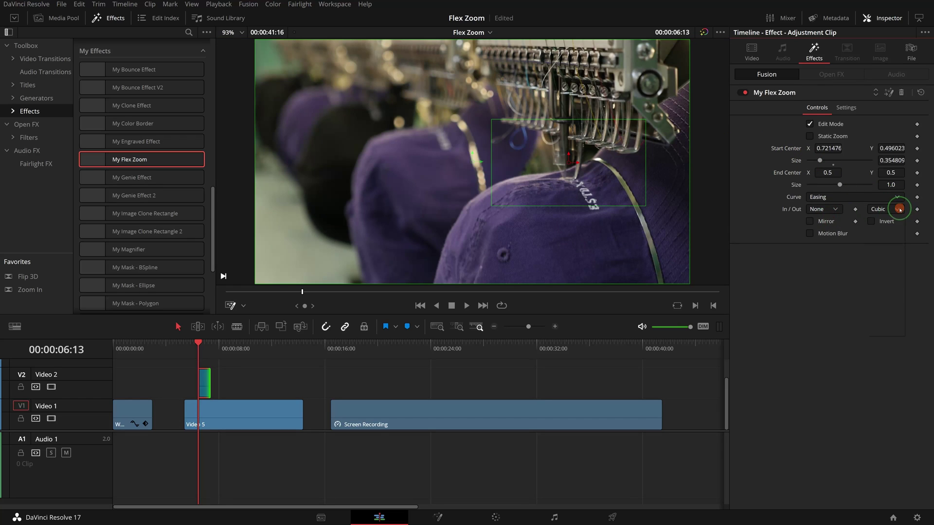
left_click(899, 210)
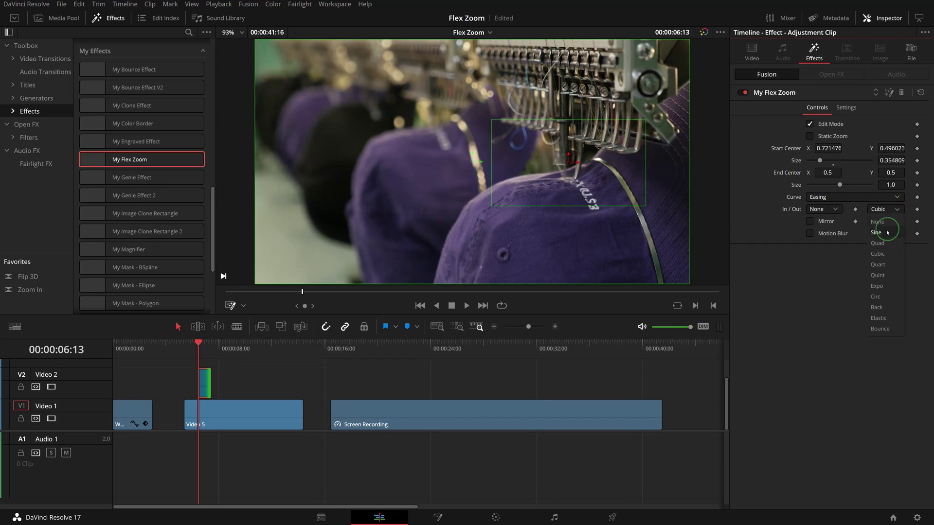
left_click(878, 286)
Step: Turn off Edit Mode and play the adjustment clip from its start to preview the eased zoom
left_click(809, 124)
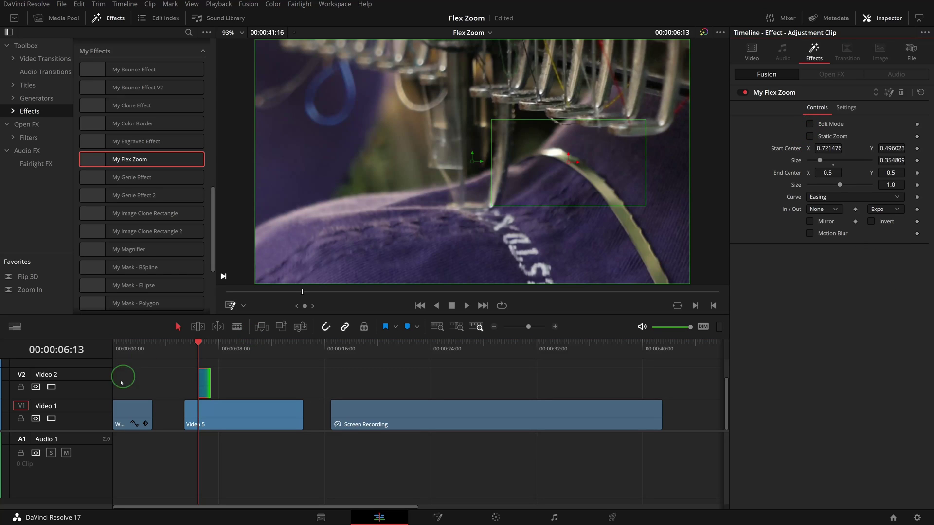
left_click(198, 346)
key("space")
left_click(196, 346)
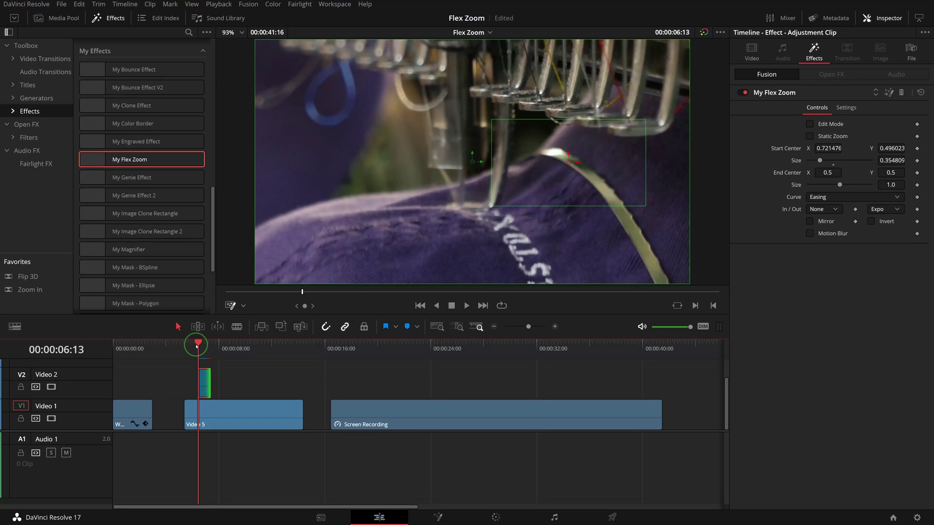
Step: Enable Invert on the adjustment clip's zoom and play it to preview the reversed movement
left_click(871, 222)
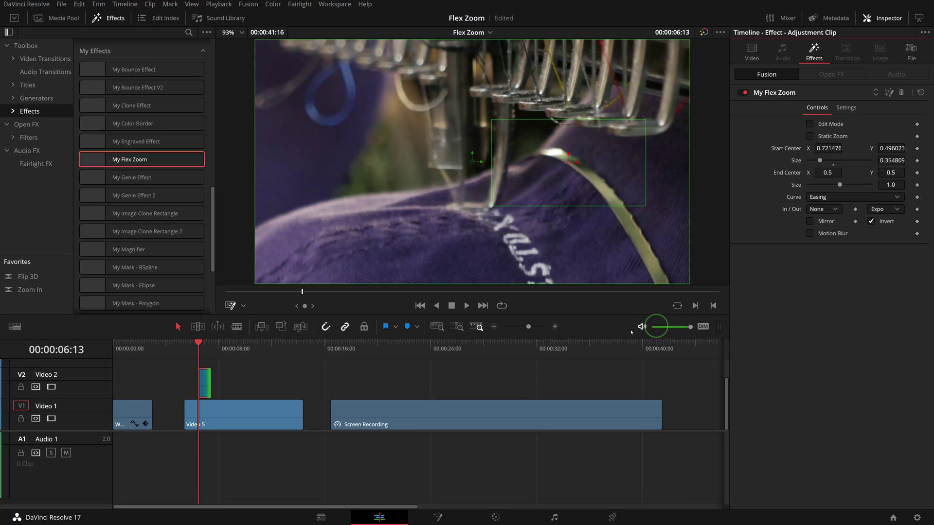
key("space")
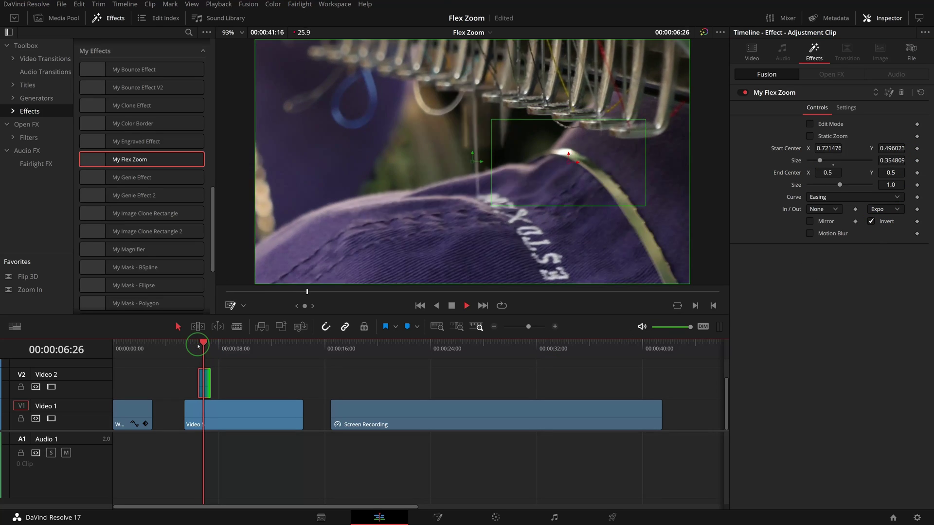
key("space")
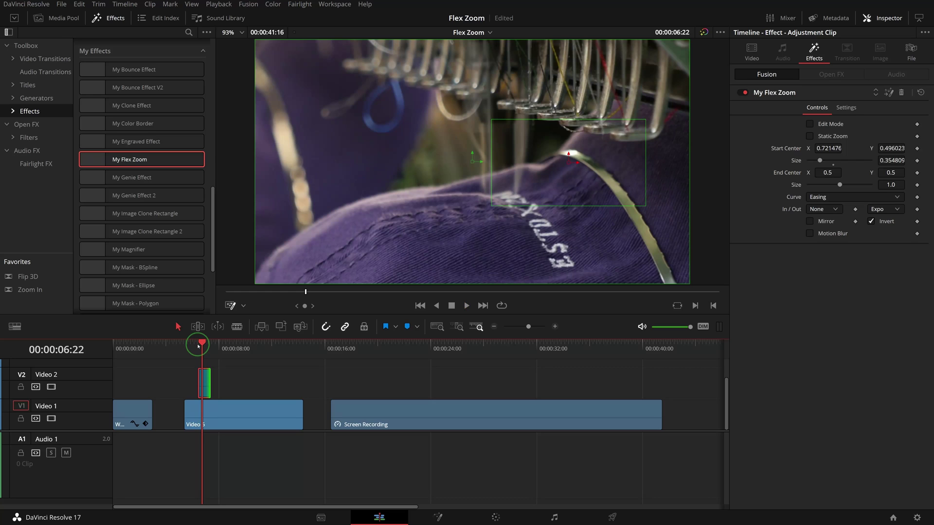
Step: Copy the adjustment clip on Video 2, one copy directly after it and one further along, and turn off Invert on both copies
left_click_drag(207, 391, 266, 389)
left_click(216, 380)
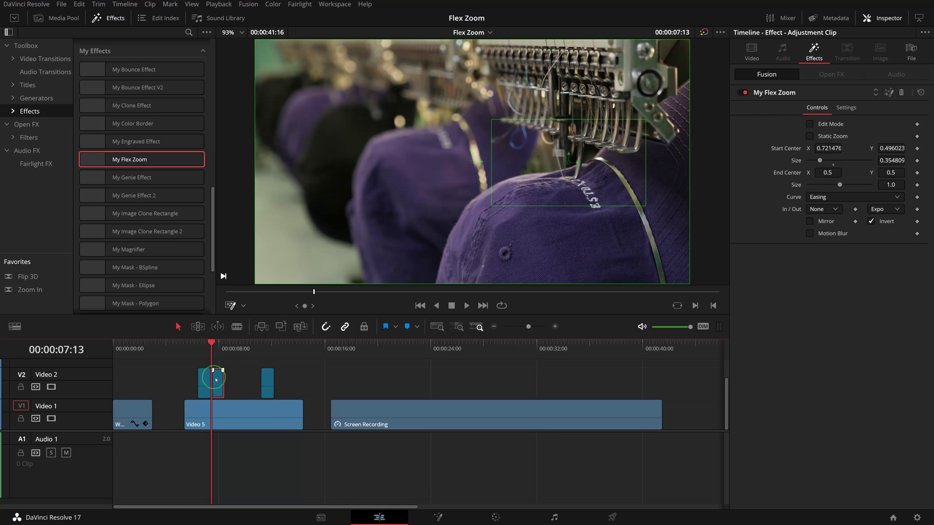
left_click(871, 223)
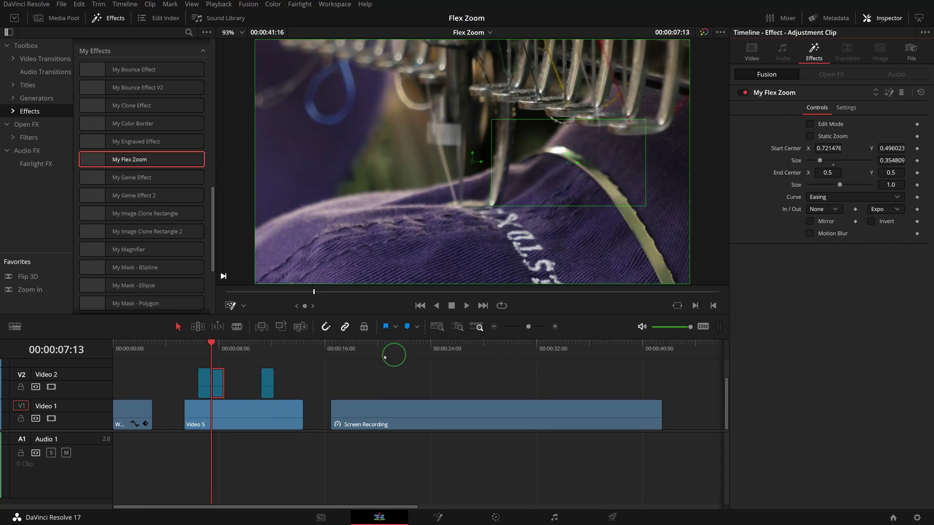
left_click(269, 377)
left_click(870, 222)
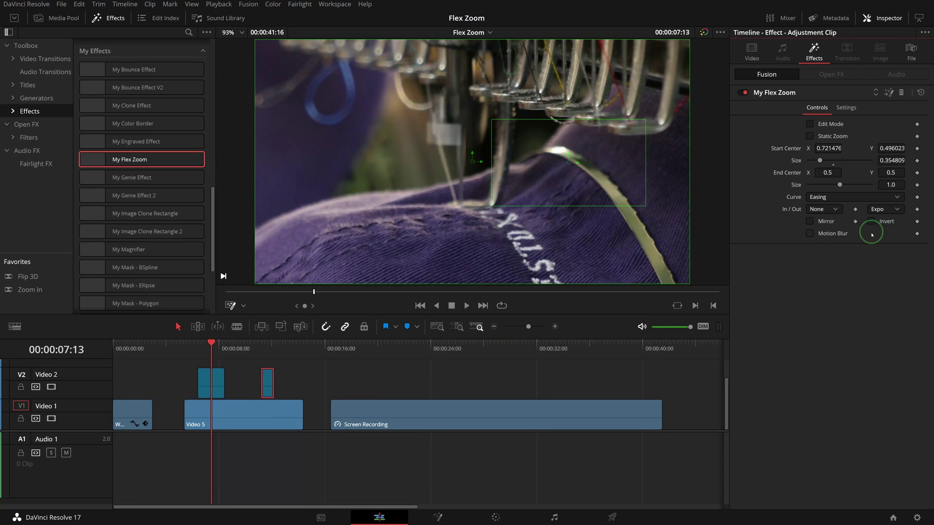
Step: Extend the middle adjustment clip to the start of the last one, turn on its Static Zoom, and save the project
left_click(223, 383)
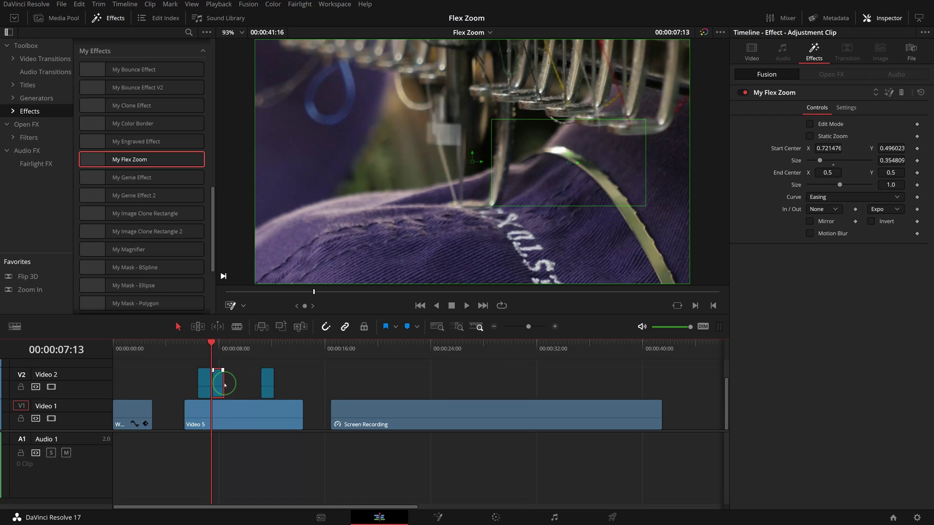
left_click_drag(224, 381, 259, 382)
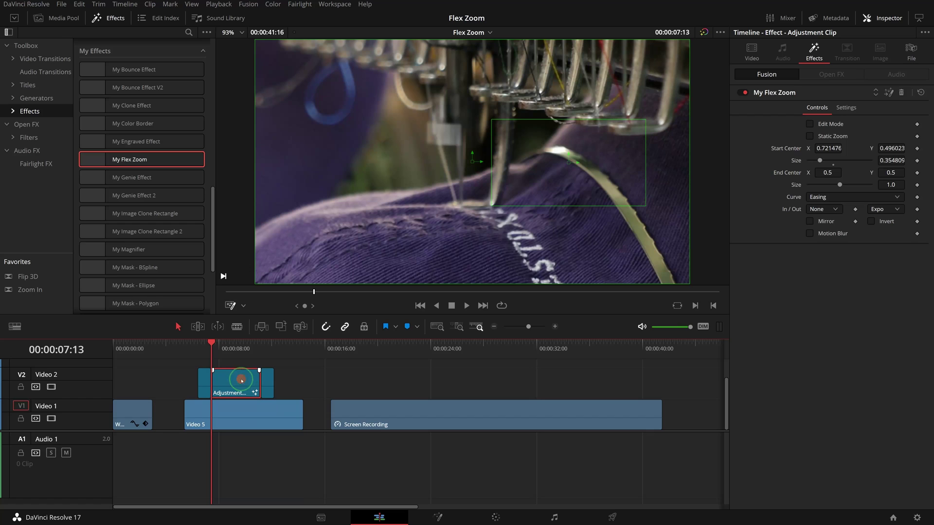
left_click(811, 137)
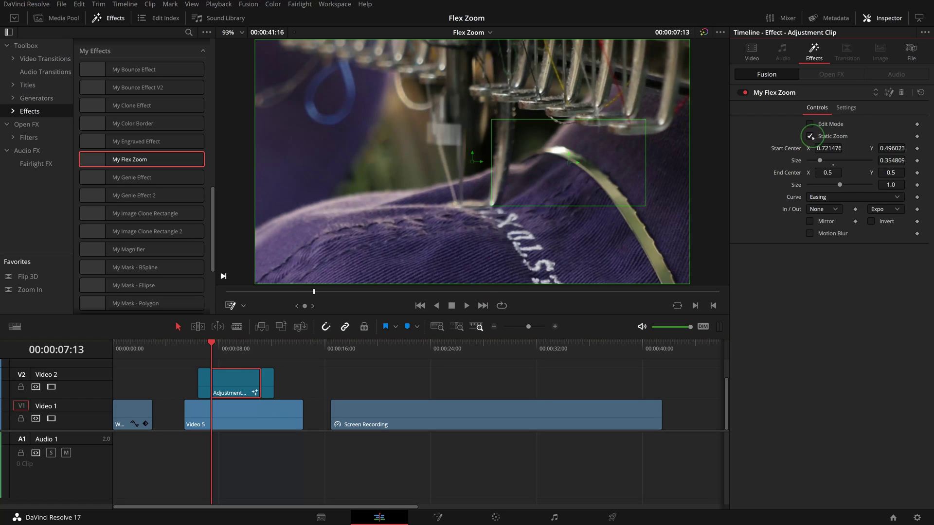
key("ctrl+s")
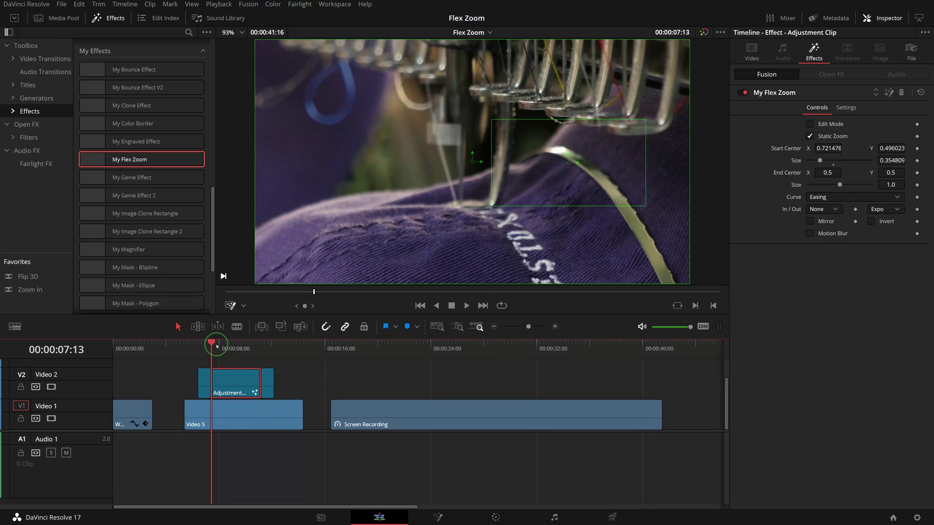
Step: Play the Video 5 section from the first adjustment clip to preview the zoom in, hold and zoom out
left_click_drag(216, 346, 200, 336)
key("space")
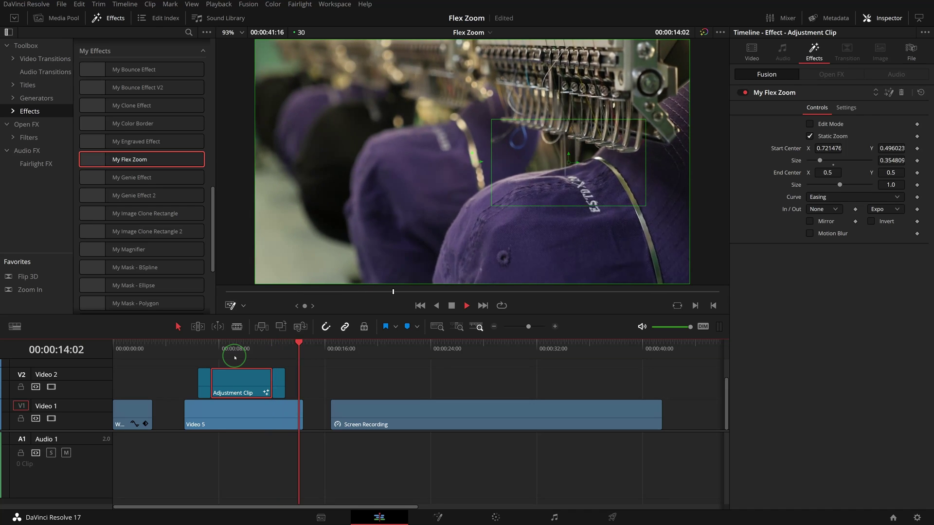
left_click(228, 354)
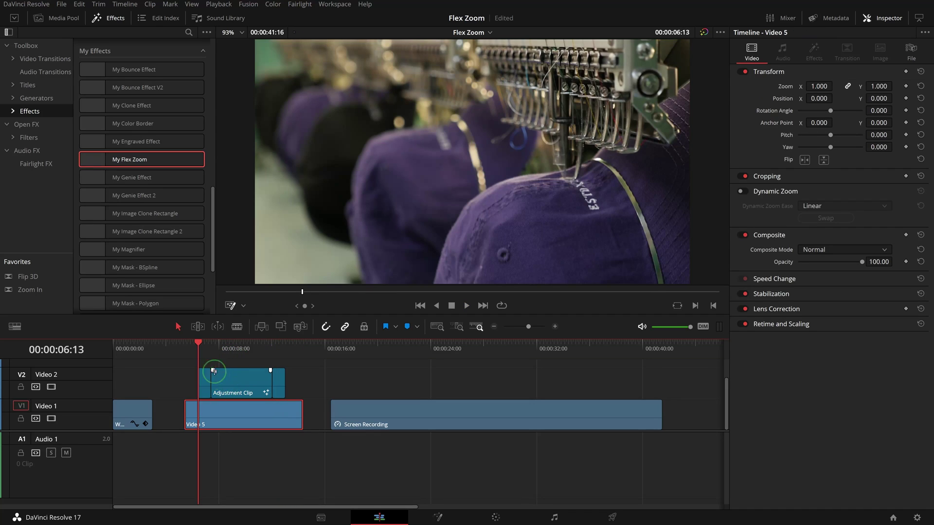
Step: Move the three adjustment clips together to the start of Video 5 and shift the cut between the first two slightly further along
left_click(225, 383)
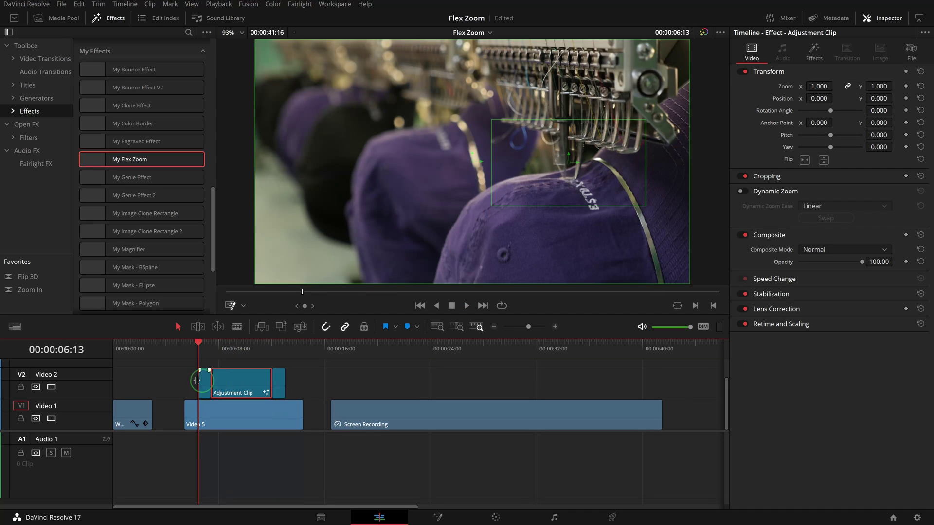
left_click_drag(171, 372, 311, 387)
left_click_drag(243, 380, 242, 380)
left_click(229, 381)
left_click_drag(241, 380, 260, 382)
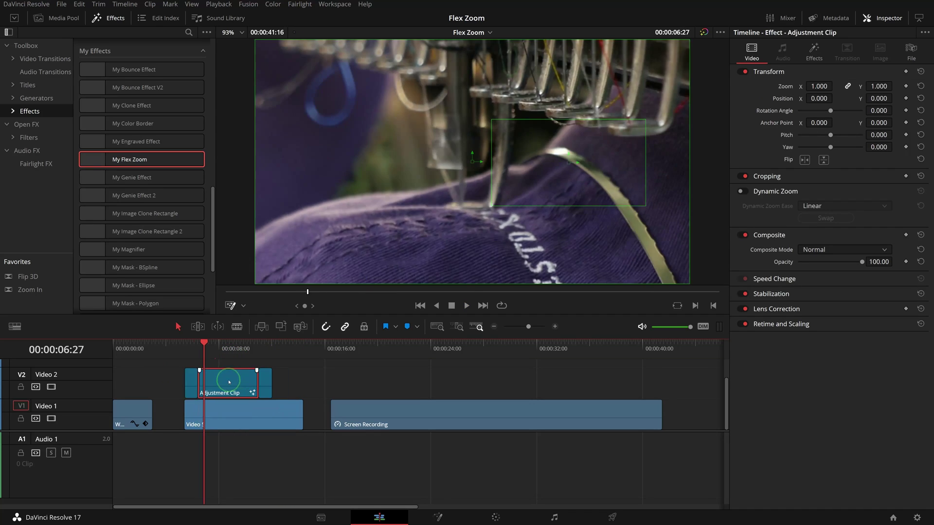
left_click_drag(199, 381, 204, 382)
Step: Play Video 5 from its start to preview the repositioned and retimed zoom clips
left_click(186, 341)
key("space")
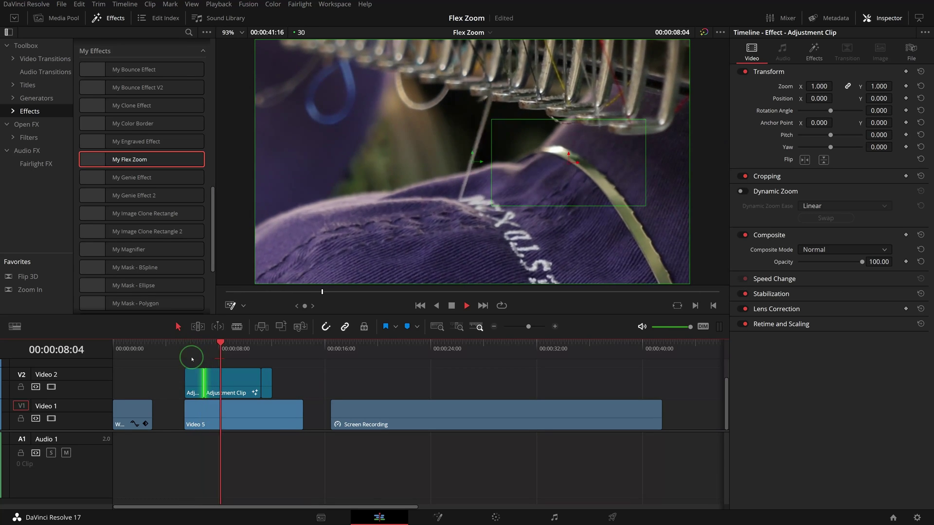
left_click(233, 384)
key("space")
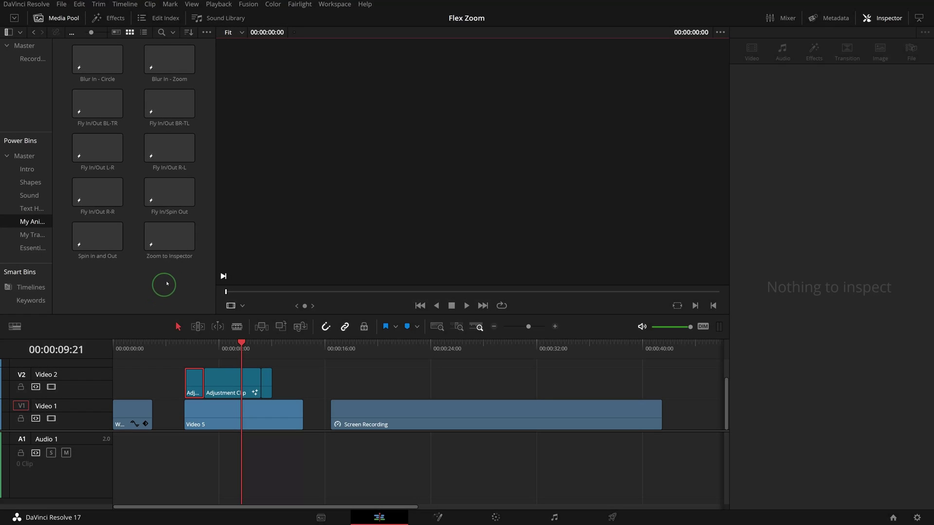
Step: Place the saved Zoom to Inspector clip from the power bin on Video 2 above the early part of Screen Recording
left_click(158, 245)
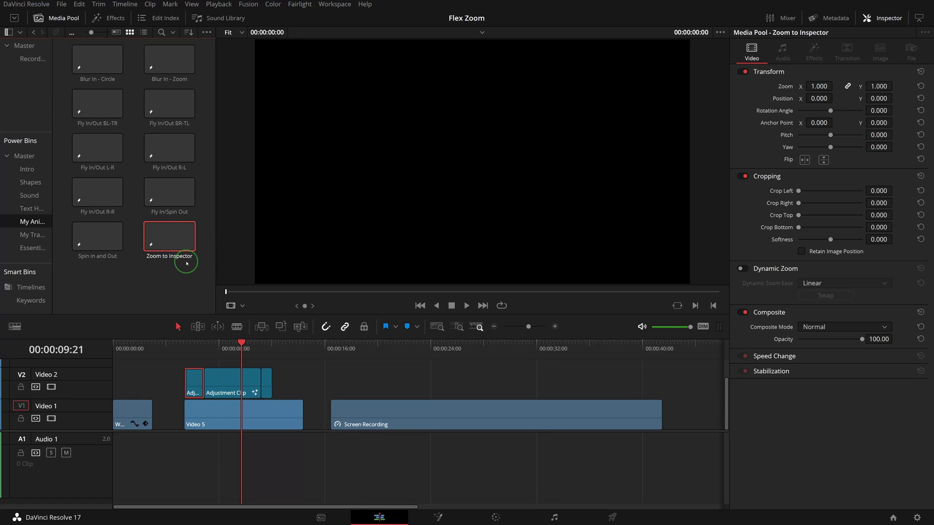
left_click(167, 235)
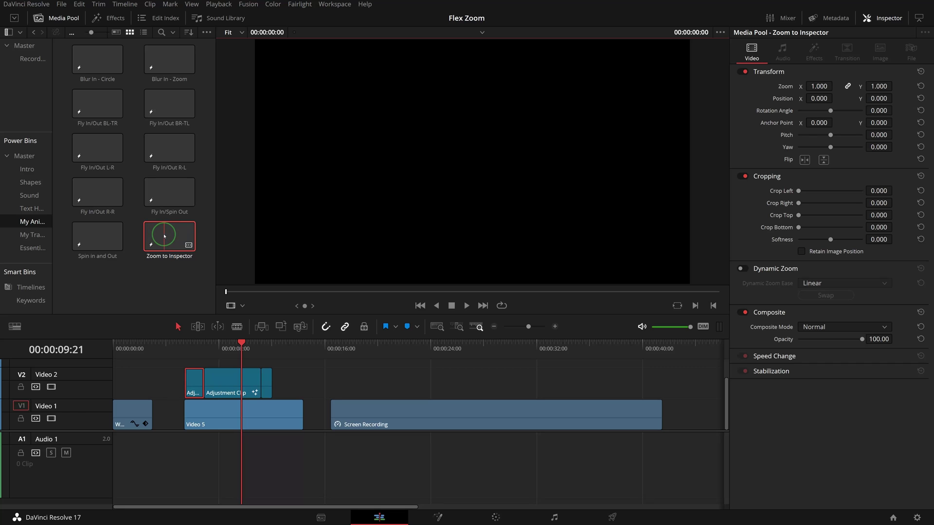
left_click_drag(165, 237, 380, 363)
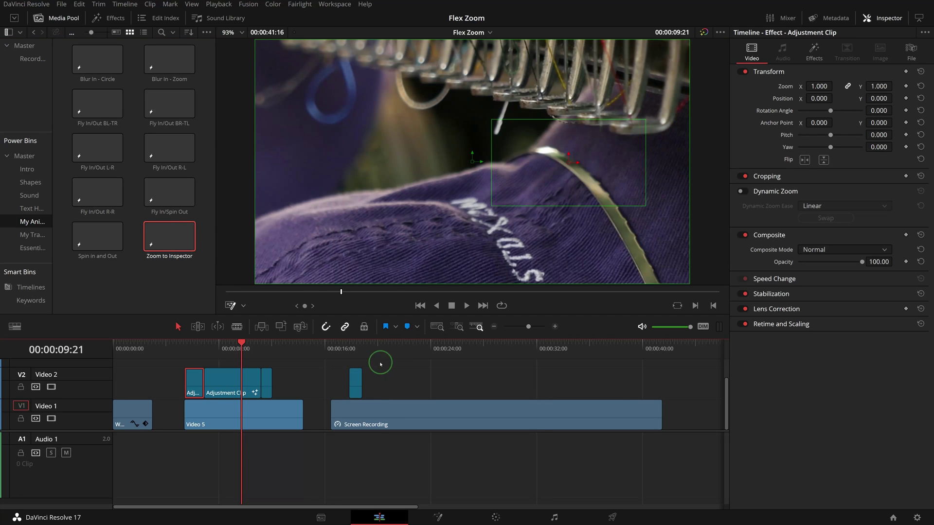
Step: Play the Zoom to Inspector clip to preview its zoom, and return the playhead to the clip's start
left_click(355, 382)
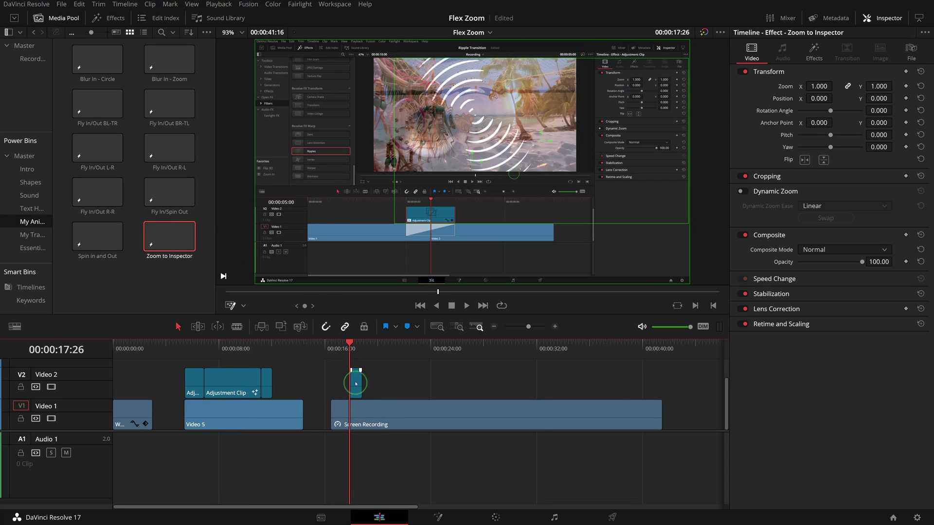
key("space")
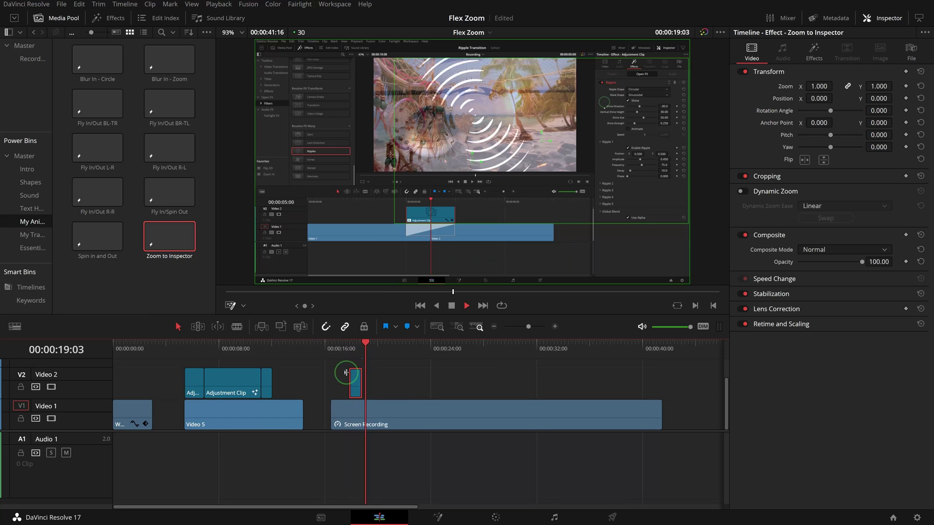
key("space")
left_click(350, 349)
Step: Make two copies of the Zoom to Inspector clip directly after it and turn off Invert on both copies
key("alt")
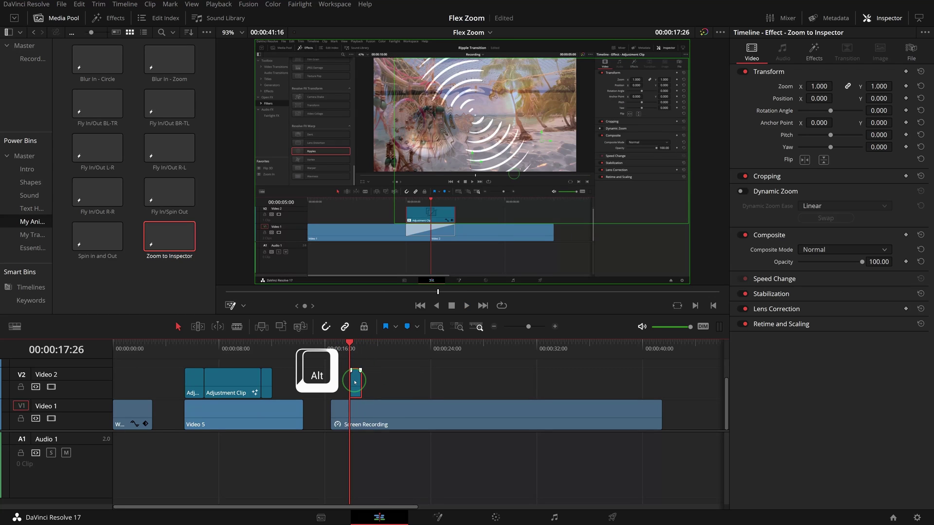
left_click_drag(354, 383, 382, 384, "alt")
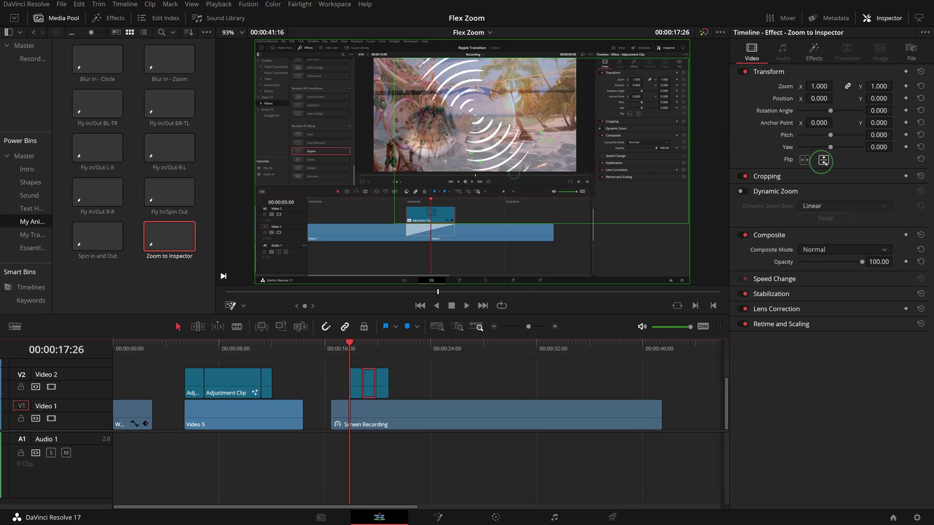
left_click(815, 57)
left_click(388, 379)
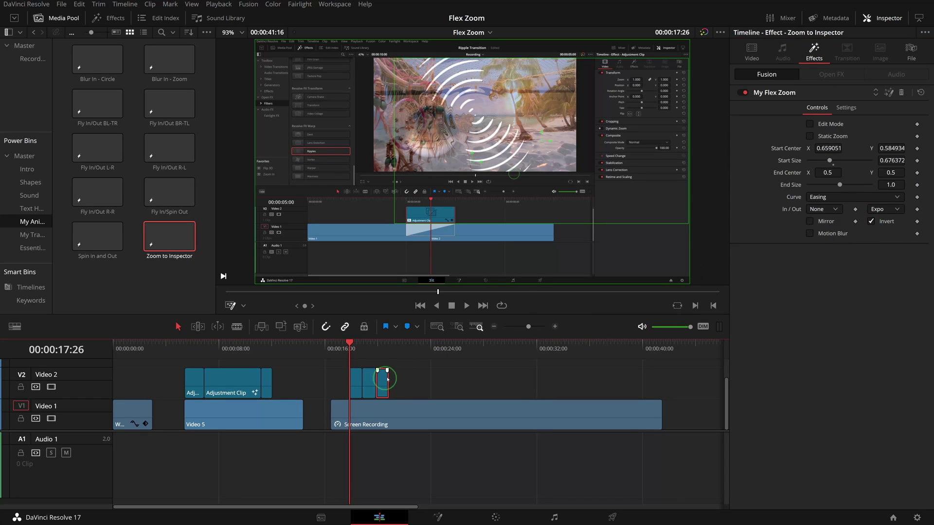
left_click(870, 222)
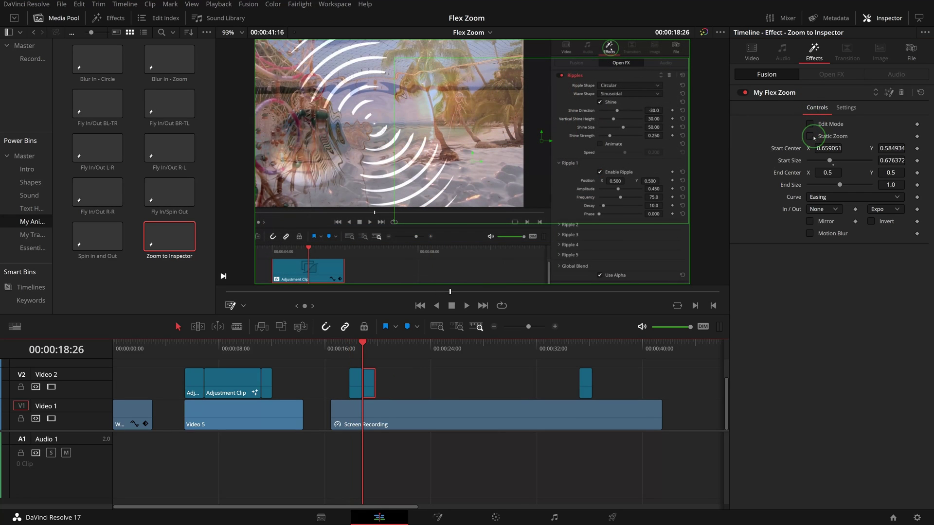
Step: Turn on Static Zoom for the middle Zoom to Inspector clip and extend it to the last copy near the end of Screen Recording
left_click(811, 137)
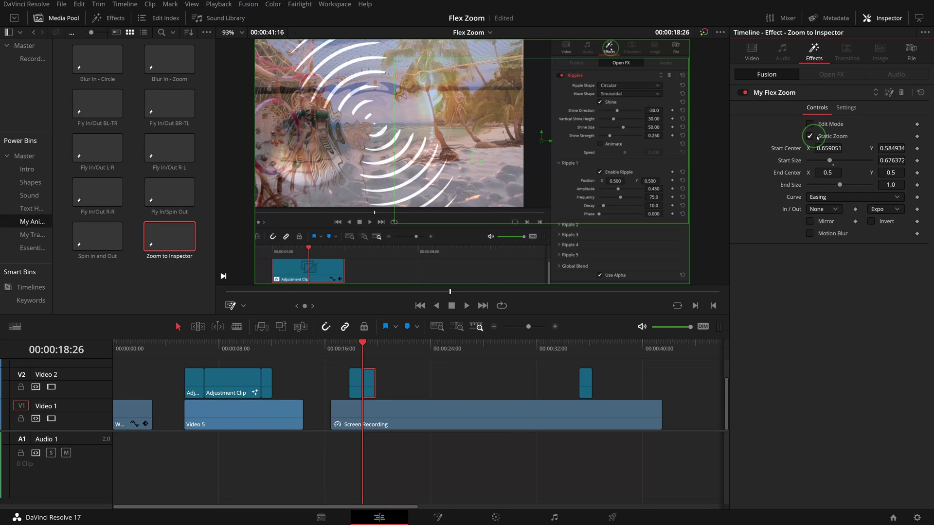
left_click(372, 382)
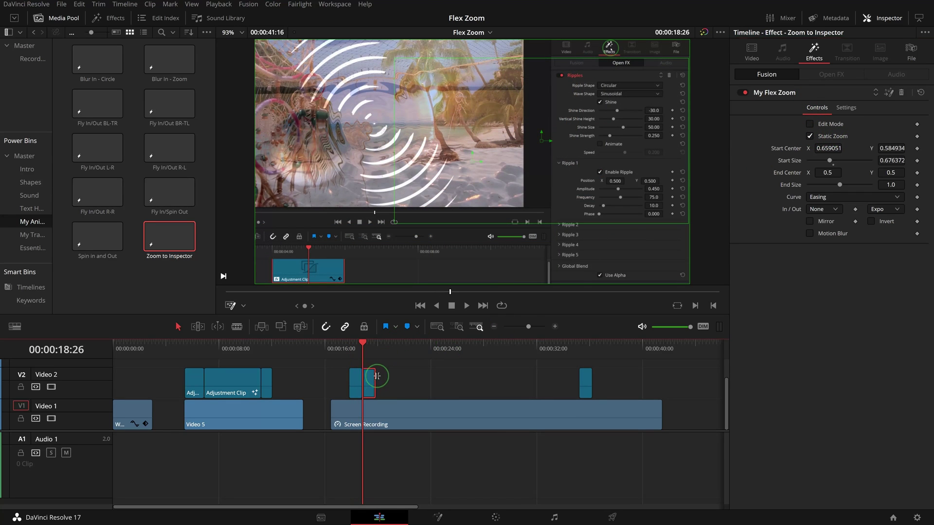
left_click_drag(376, 376, 578, 382)
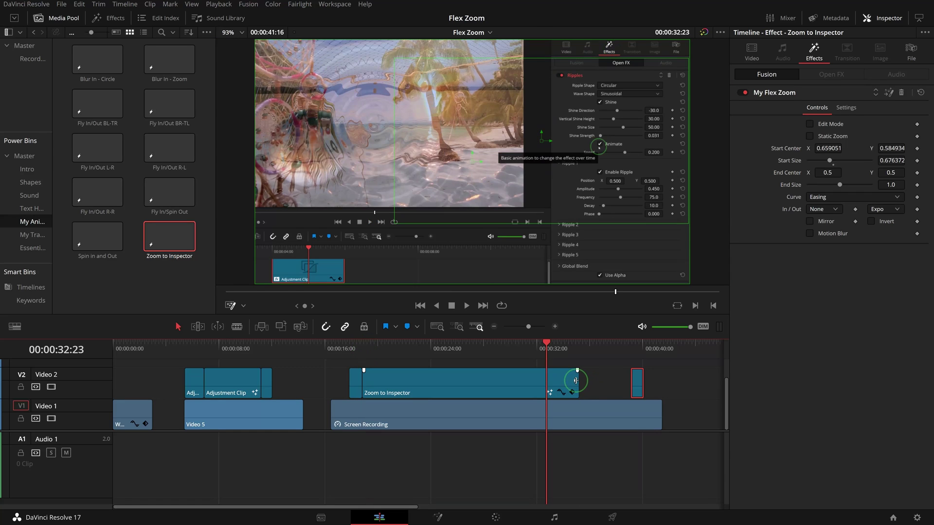
left_click_drag(576, 380, 629, 380)
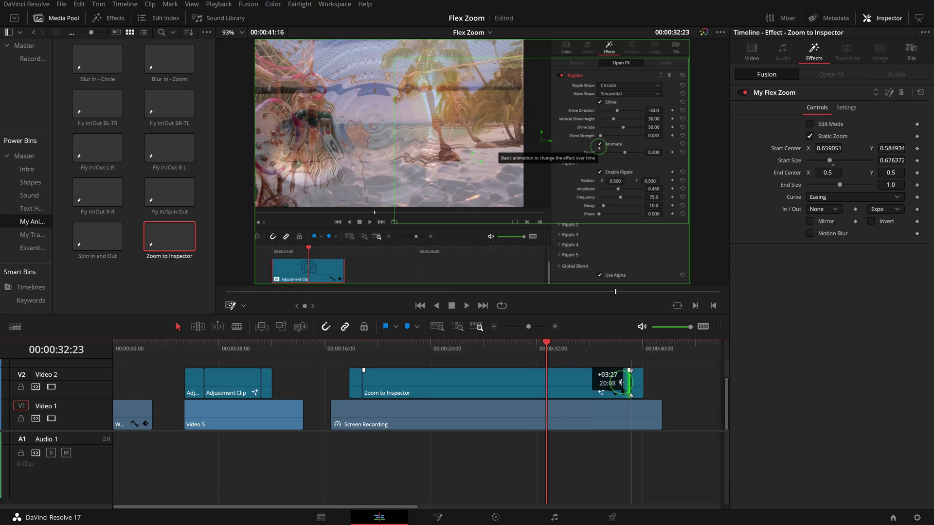
Step: Play Screen Recording full screen from its start to preview the zoom into the recorded inspector
left_click(468, 382)
left_click(332, 349)
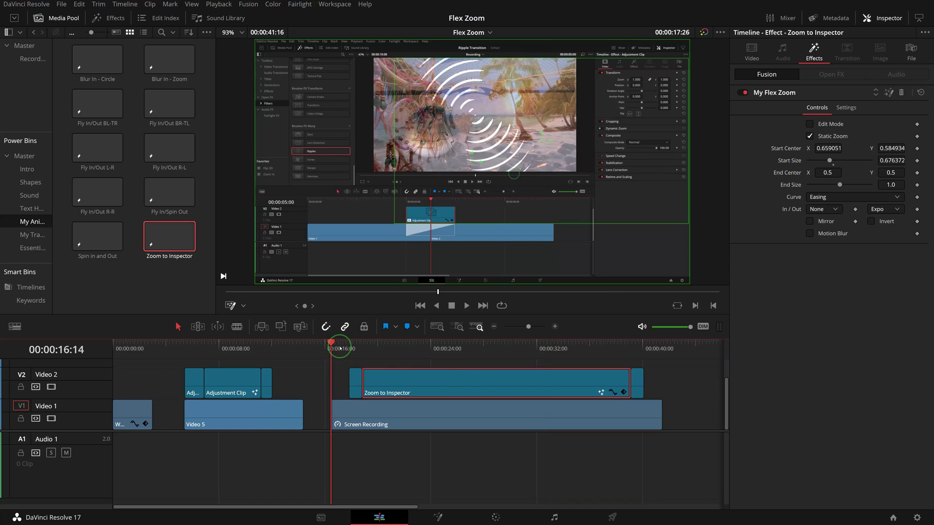
key("space")
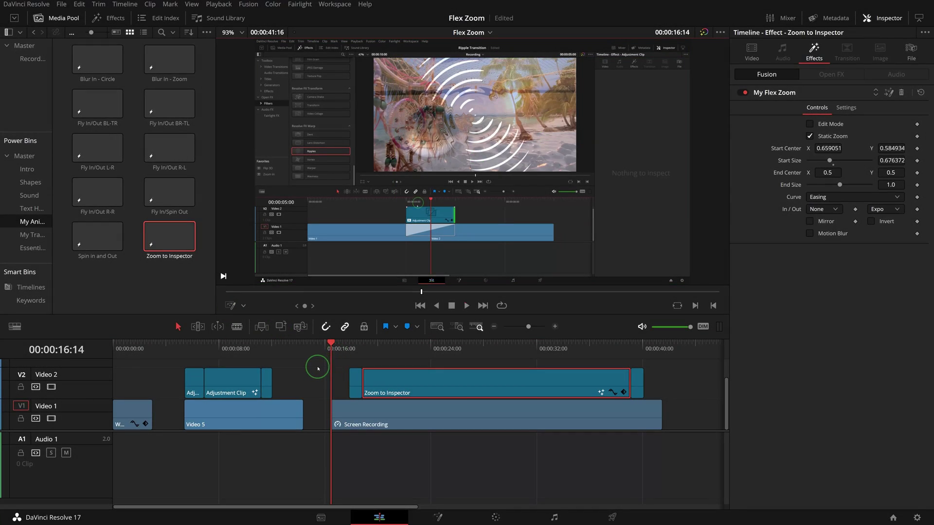
key("space")
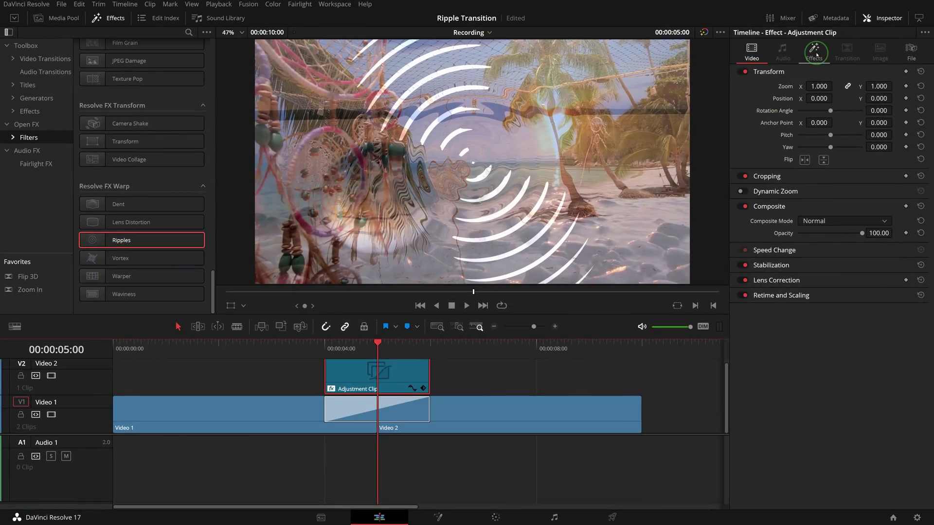
left_click(812, 57)
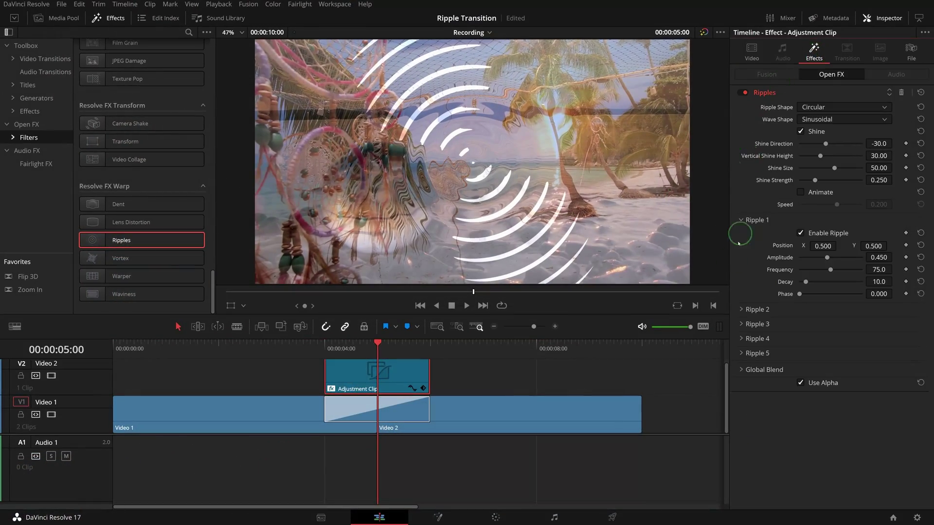